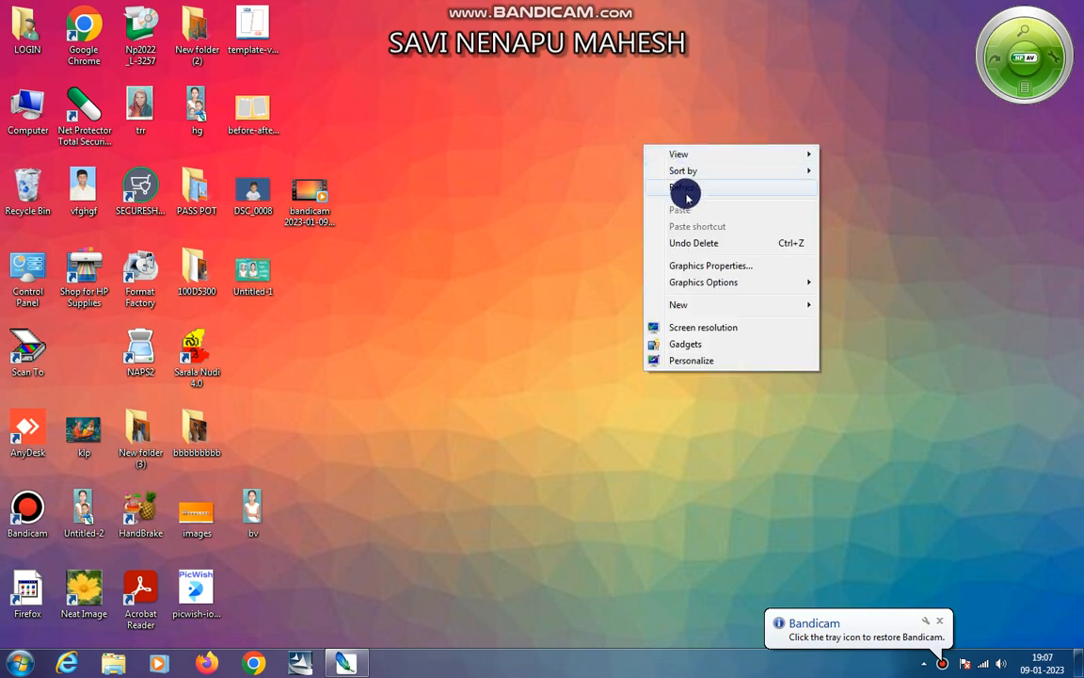
left_click(686, 190)
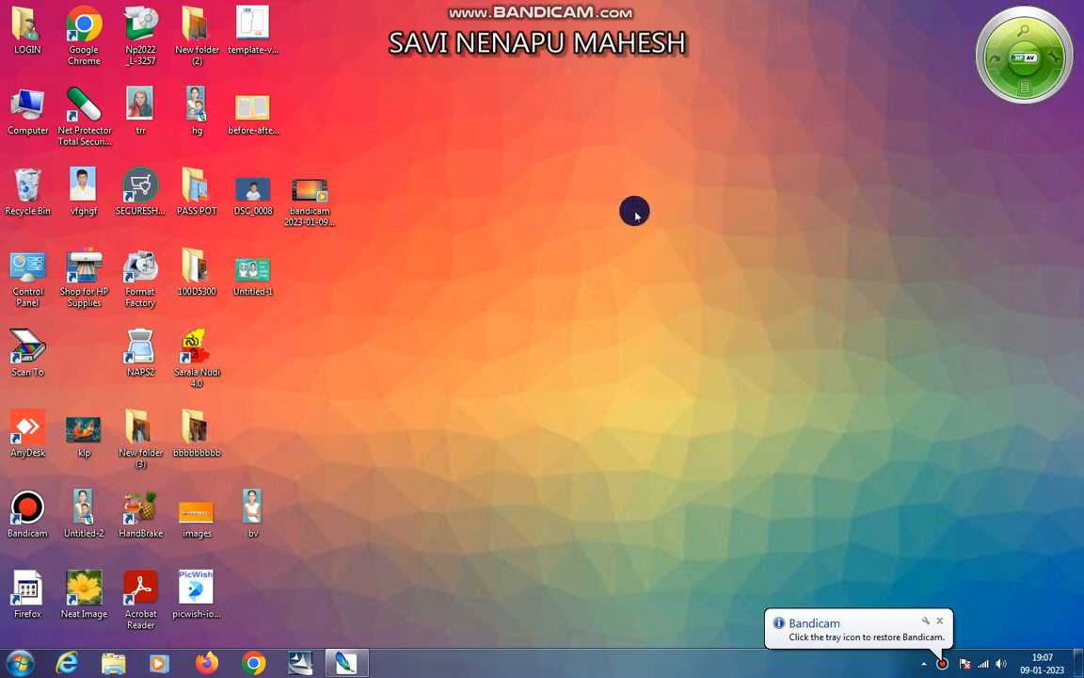
right_click(644, 270)
left_click(679, 307)
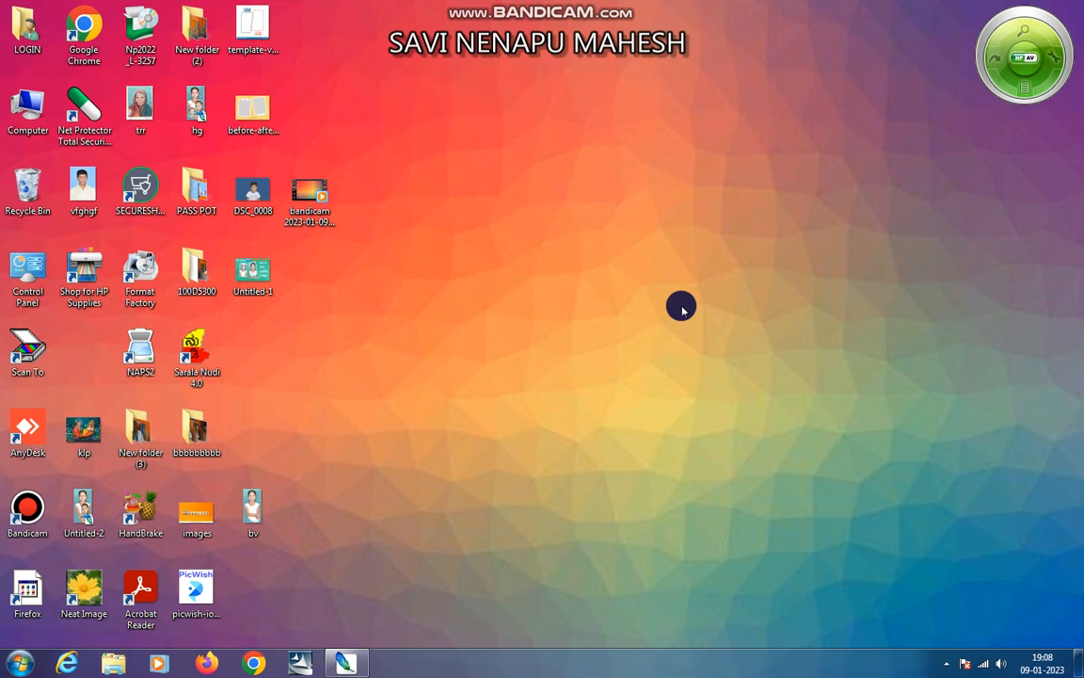
right_click(597, 204)
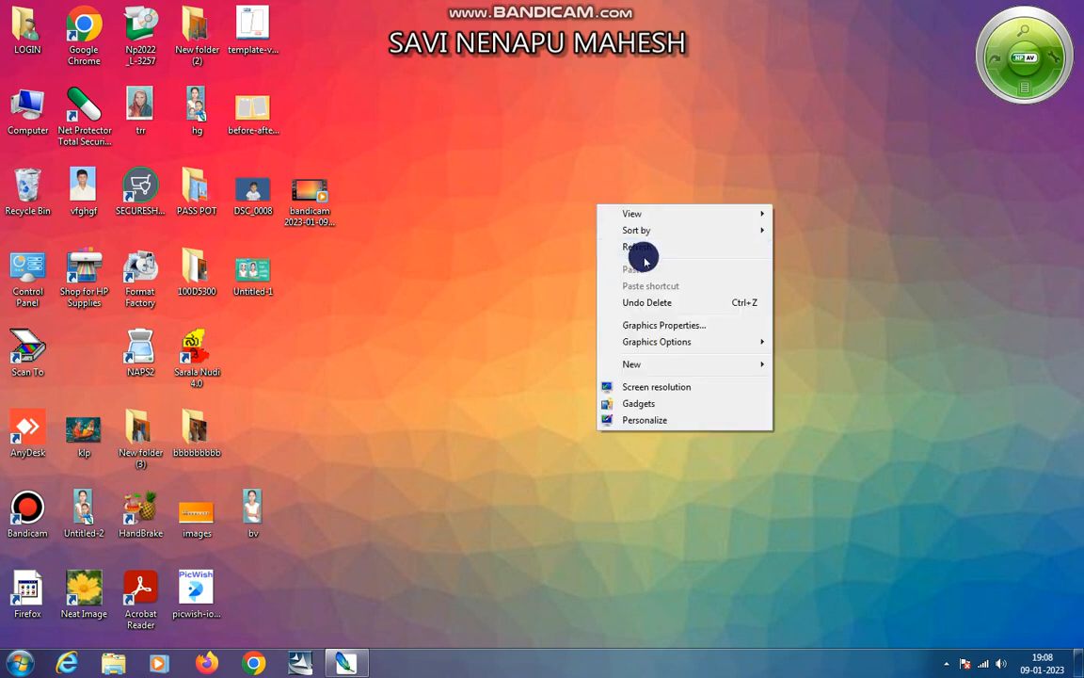
left_click(637, 246)
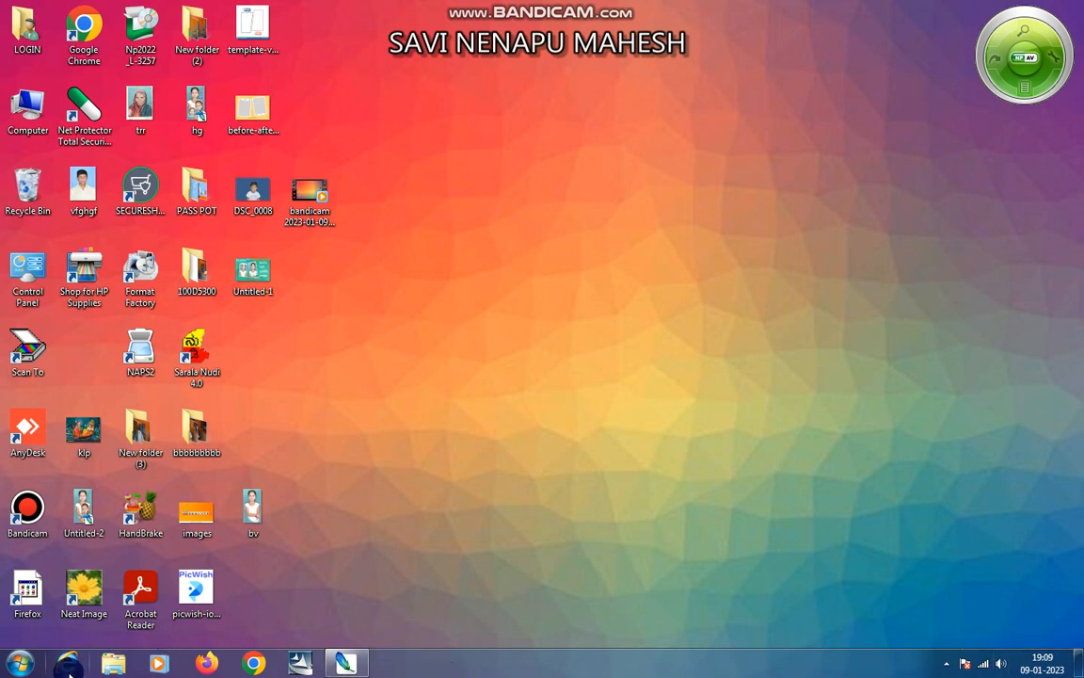
left_click(17, 664)
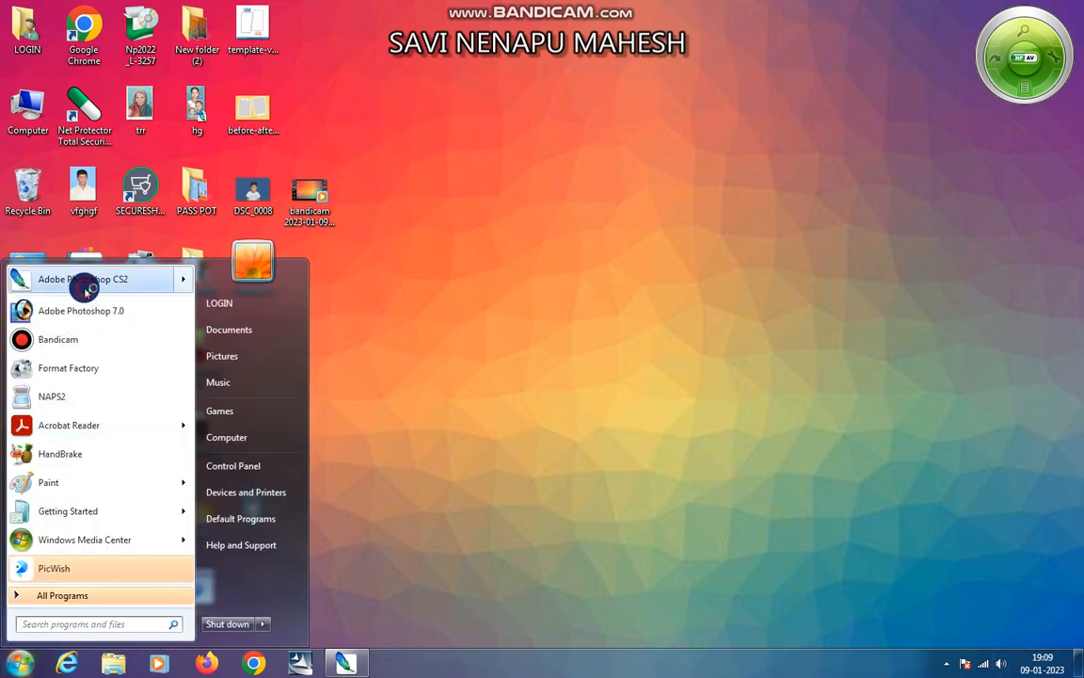
left_click(80, 280)
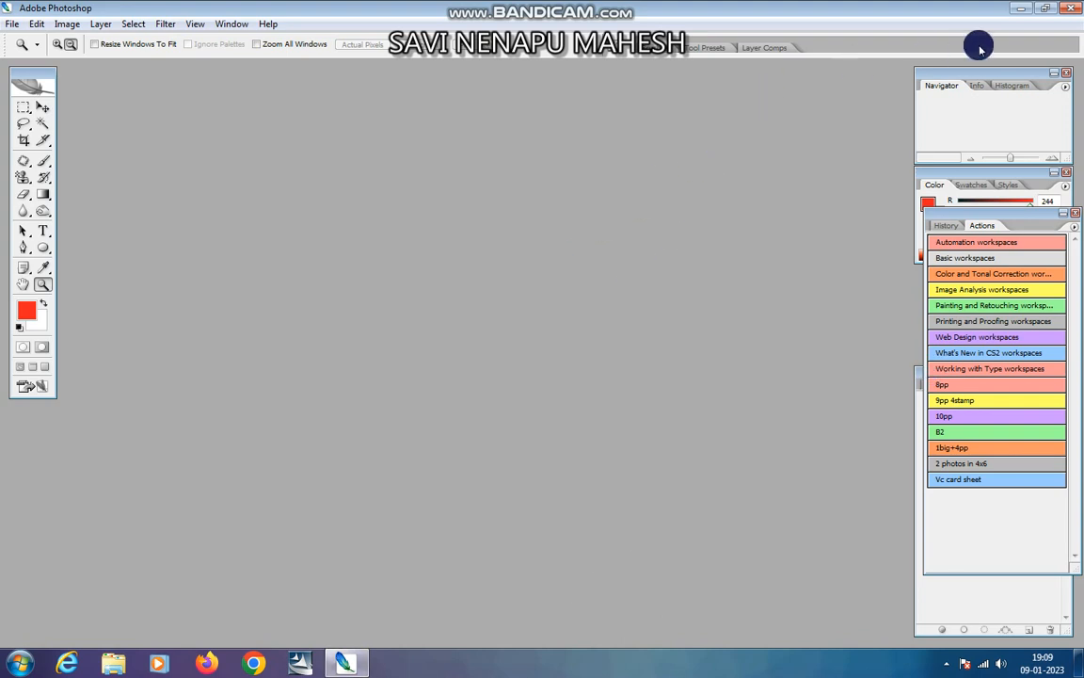
left_click(1023, 11)
right_click(674, 189)
left_click(696, 230)
Open Adobe Photoshop CS2 and restore its window down from full-screen size.
left_click(19, 664)
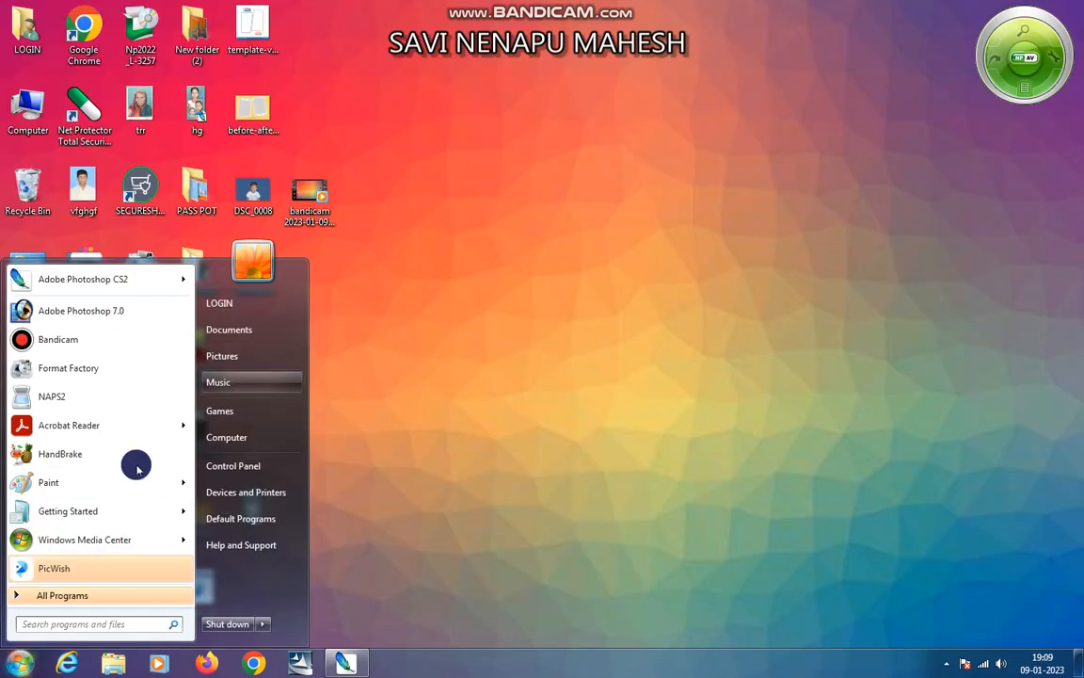
left_click(104, 282)
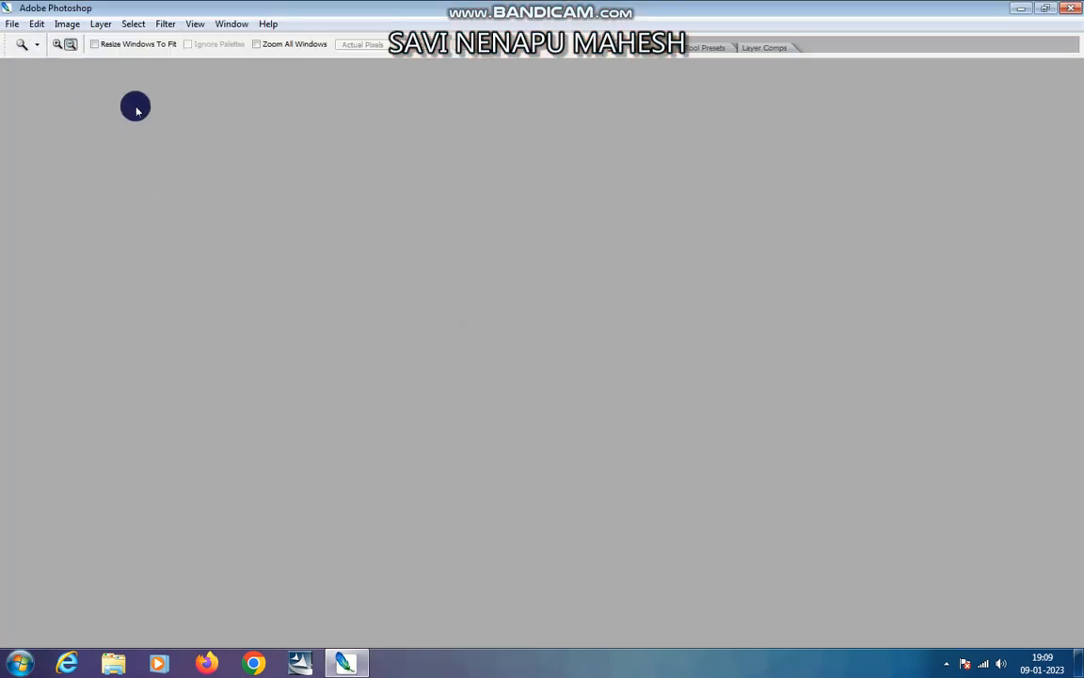
left_click(1045, 9)
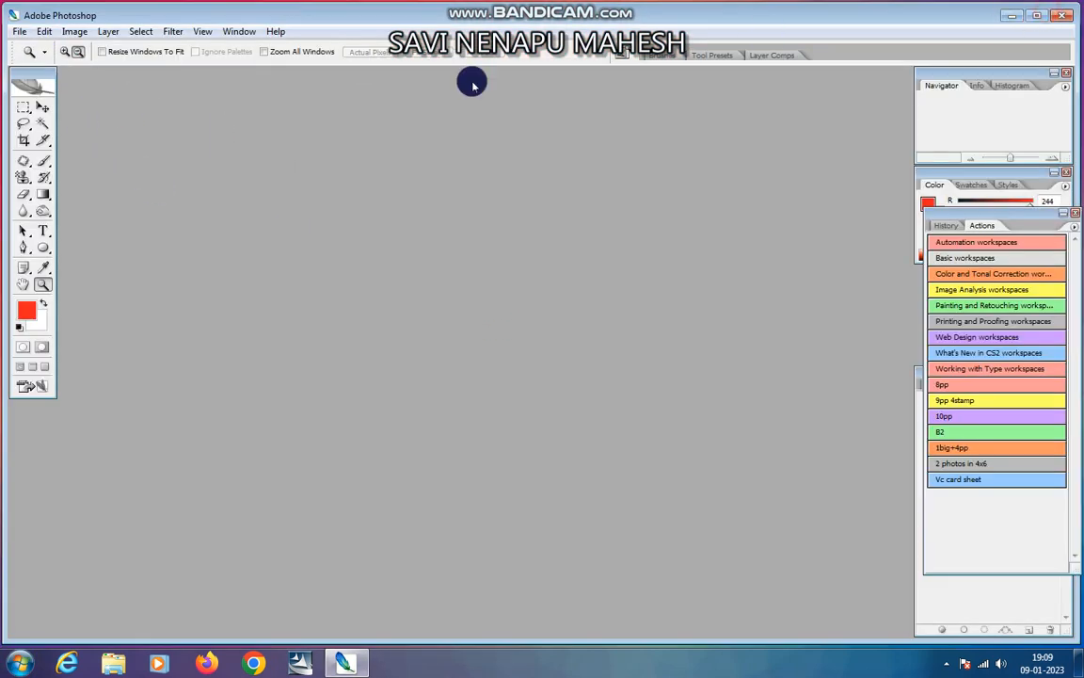
Create a new 720 x 480 pixel RGB document at 72 pixels/inch with transparent background contents and maximize its window.
left_click(19, 31)
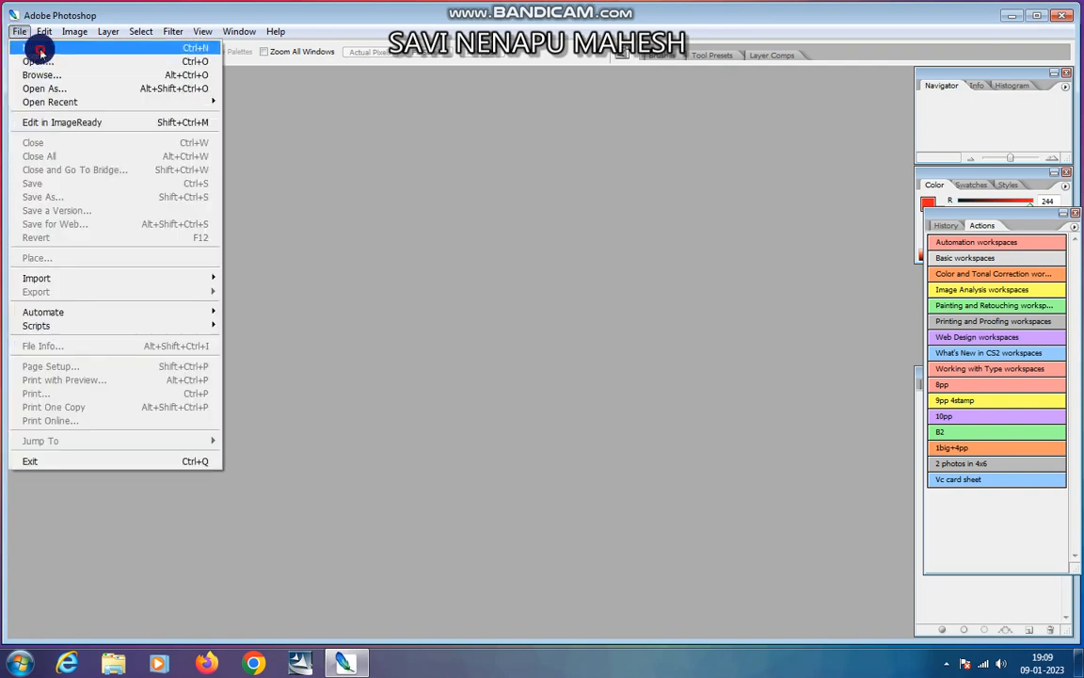
left_click(36, 46)
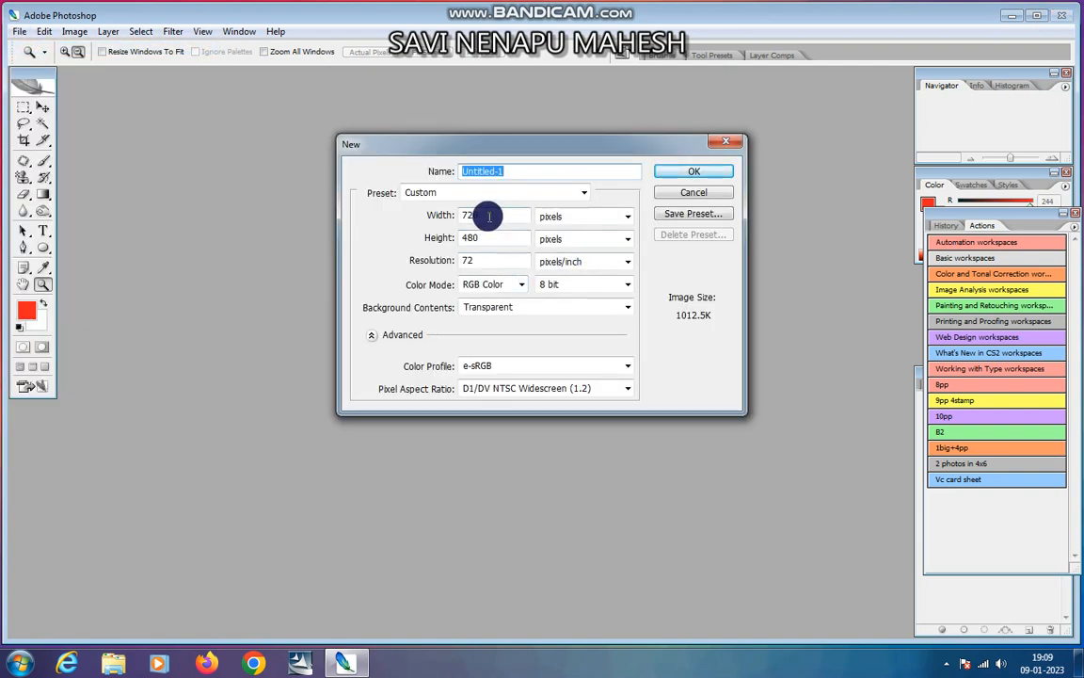
left_click(516, 308)
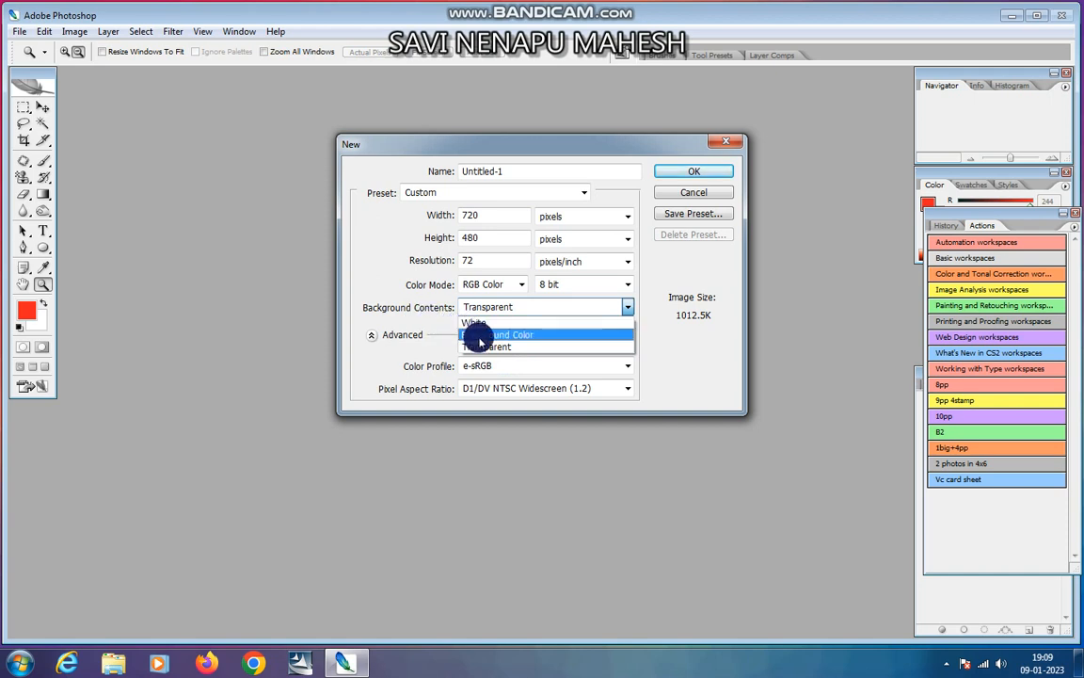
left_click(493, 349)
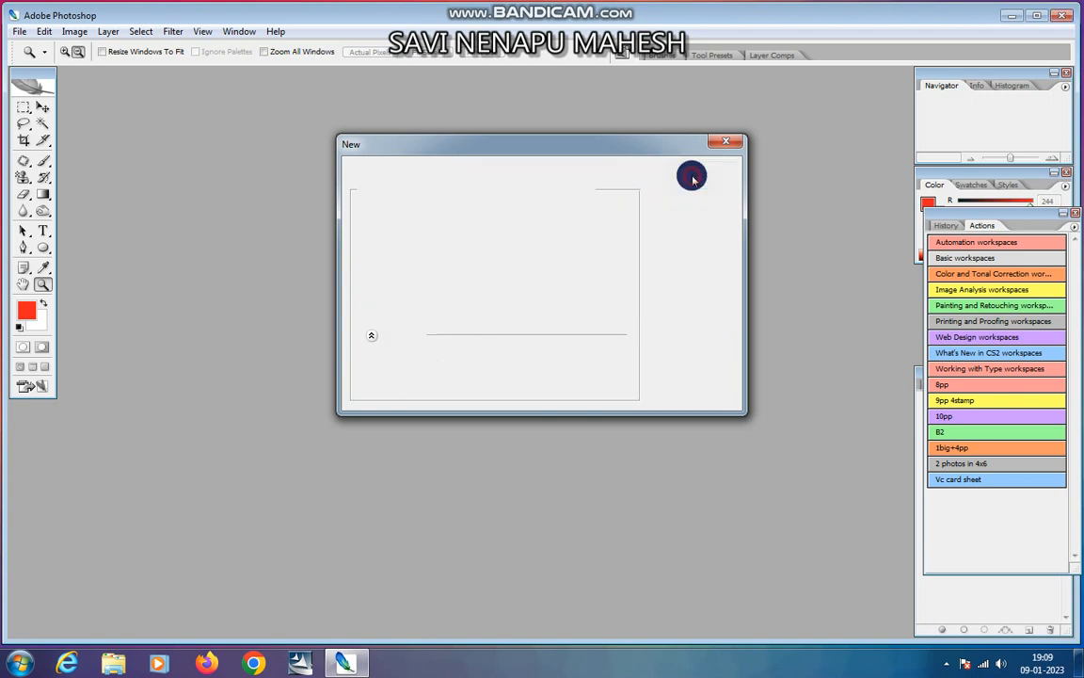
left_click(693, 172)
left_click(542, 252)
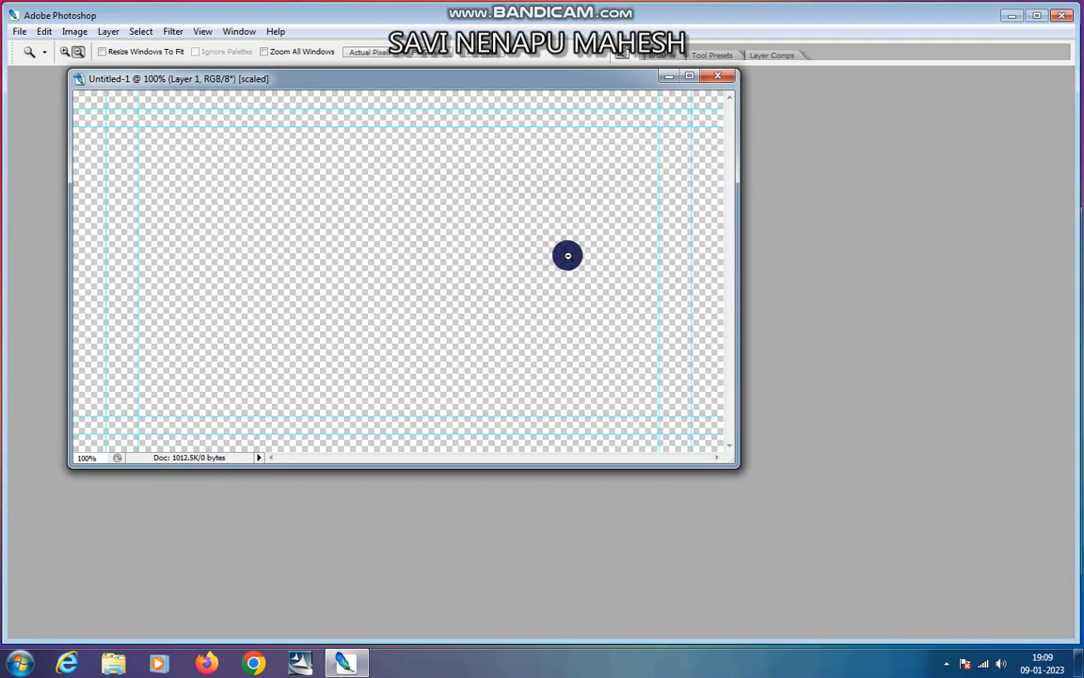
left_click(695, 81)
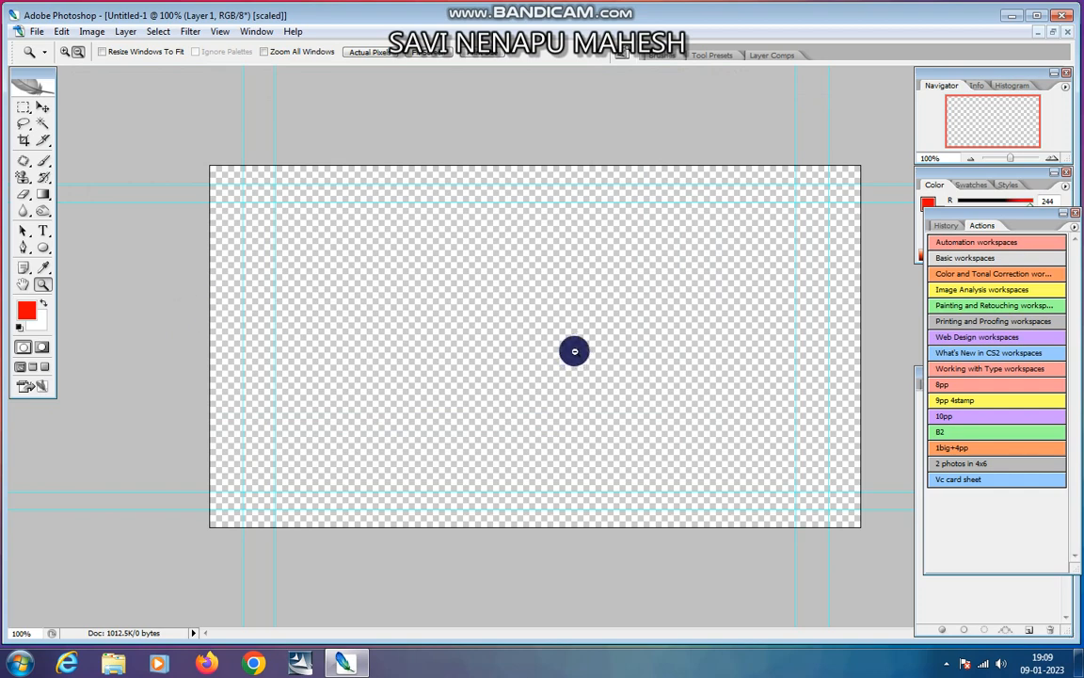
Choose French Script MT as the font for the horizontal Type tool.
left_click(43, 230)
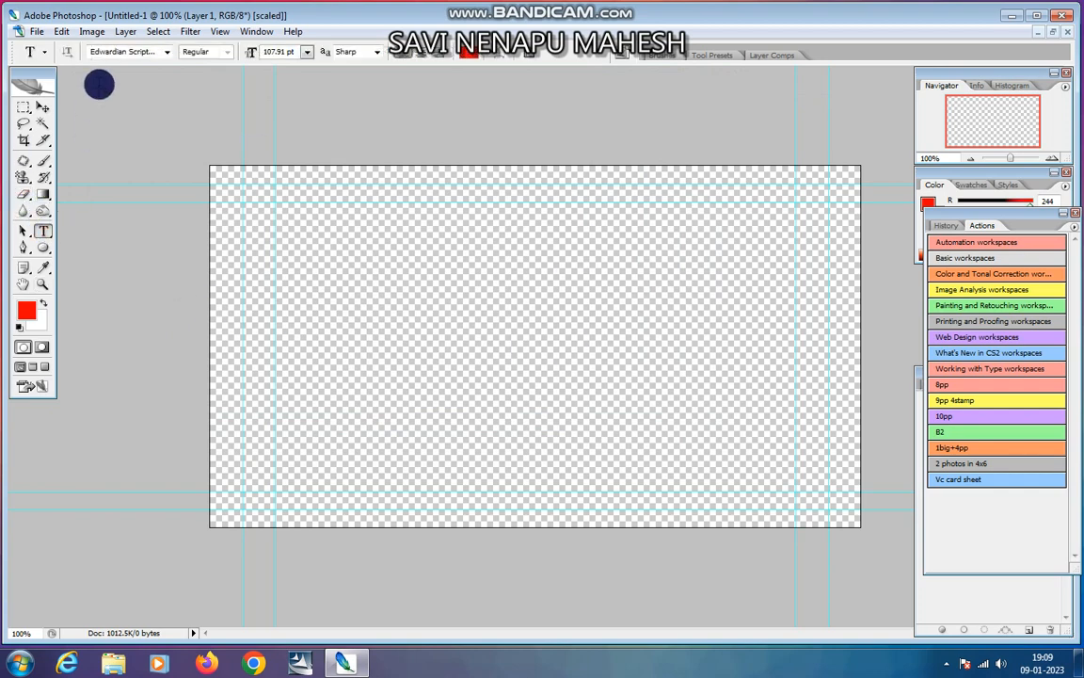
left_click(167, 52)
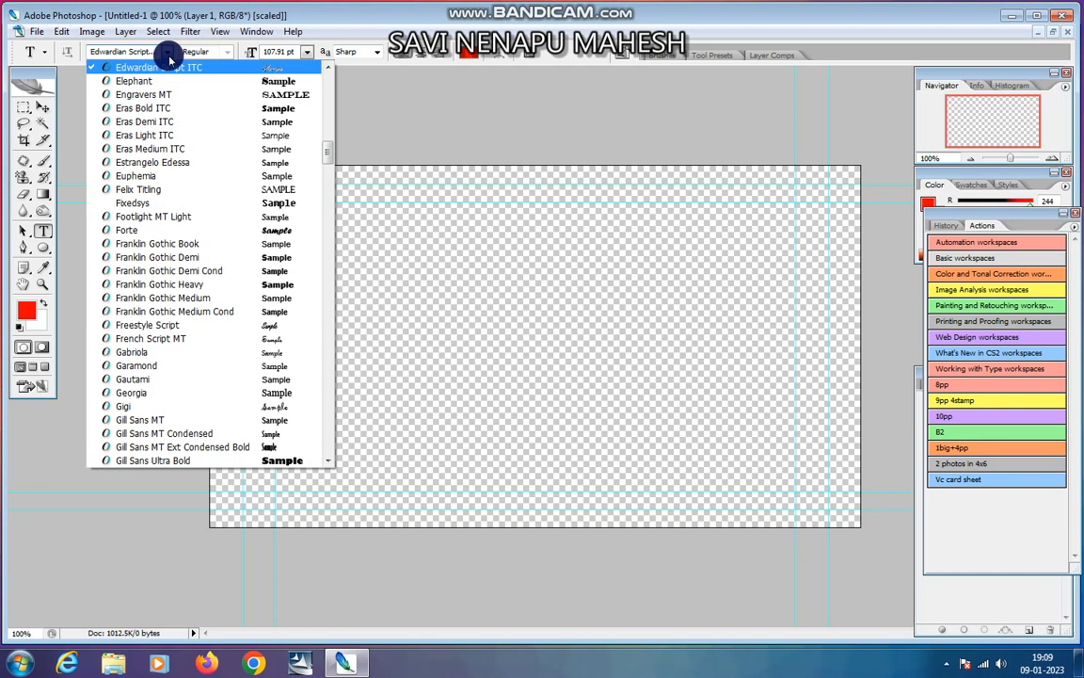
left_click(404, 276)
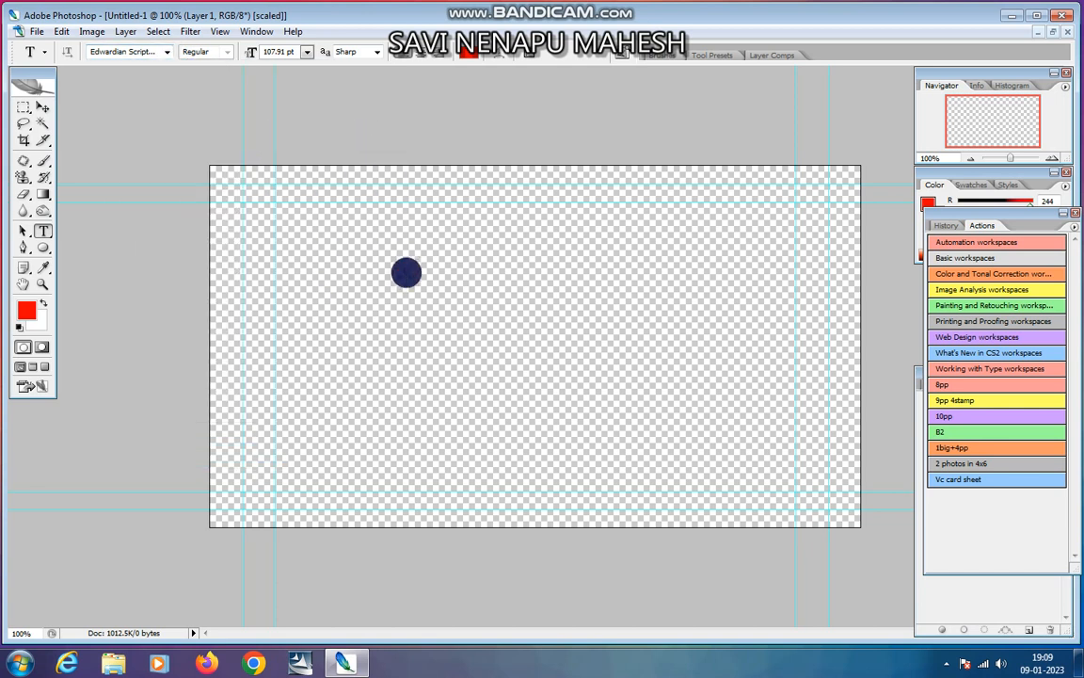
left_click(167, 51)
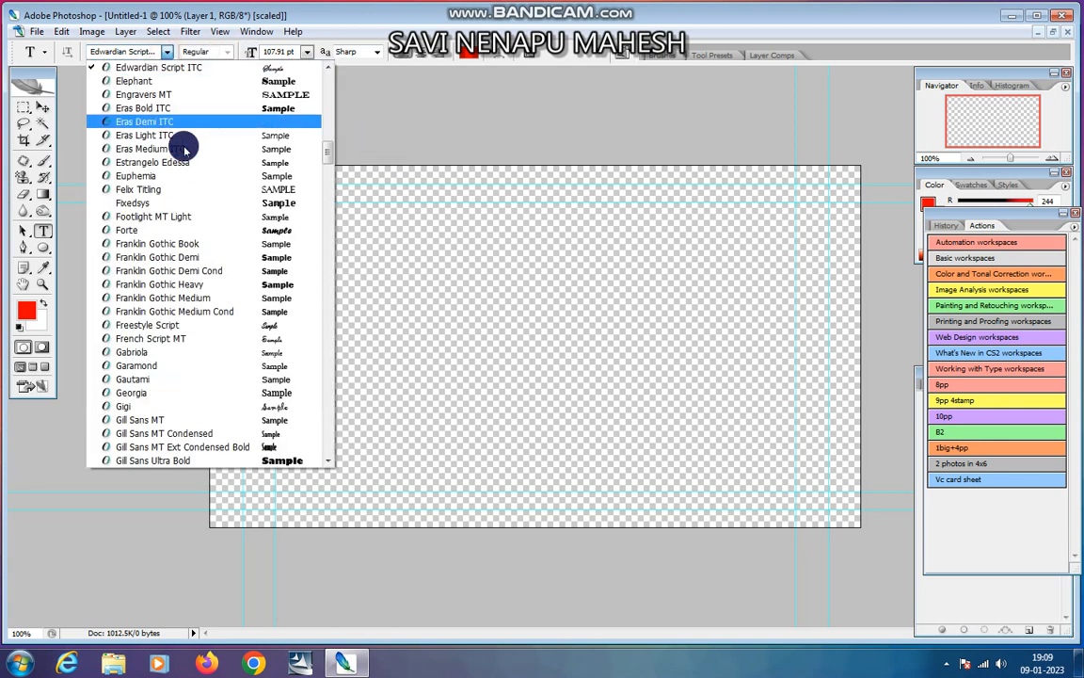
left_click(279, 339)
left_click(415, 341)
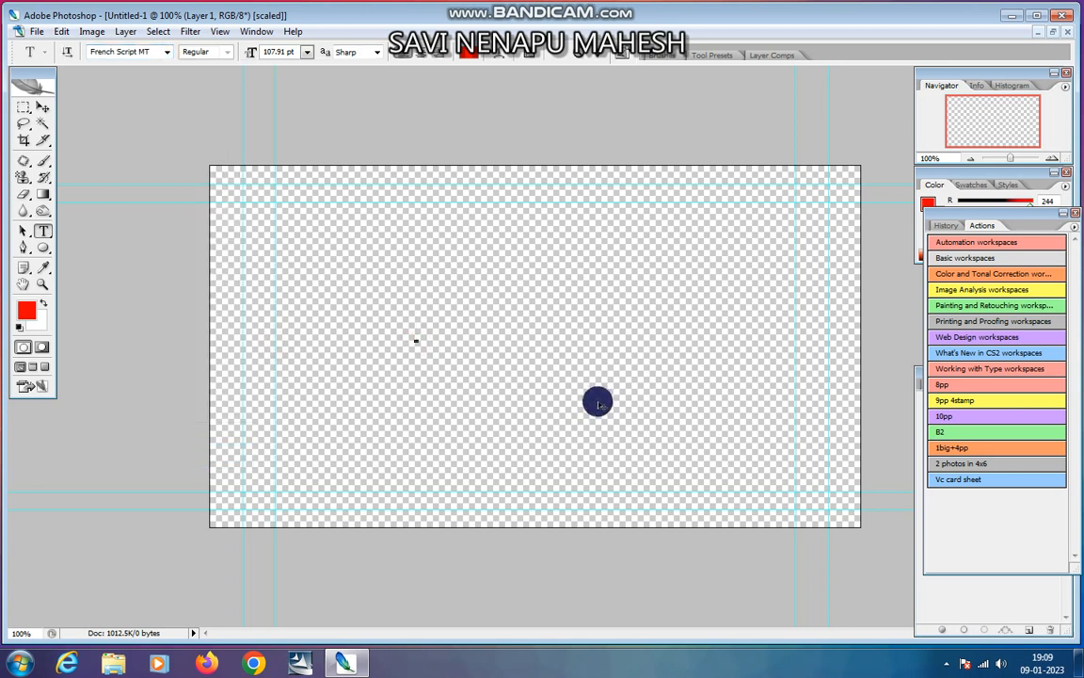
type("m")
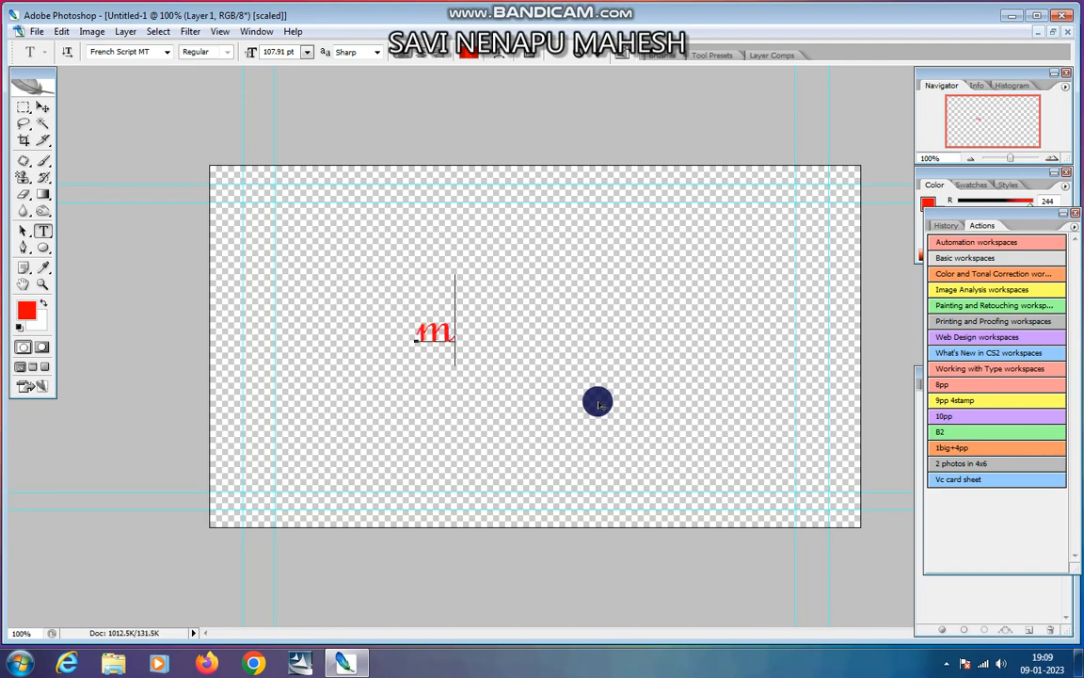
type("a")
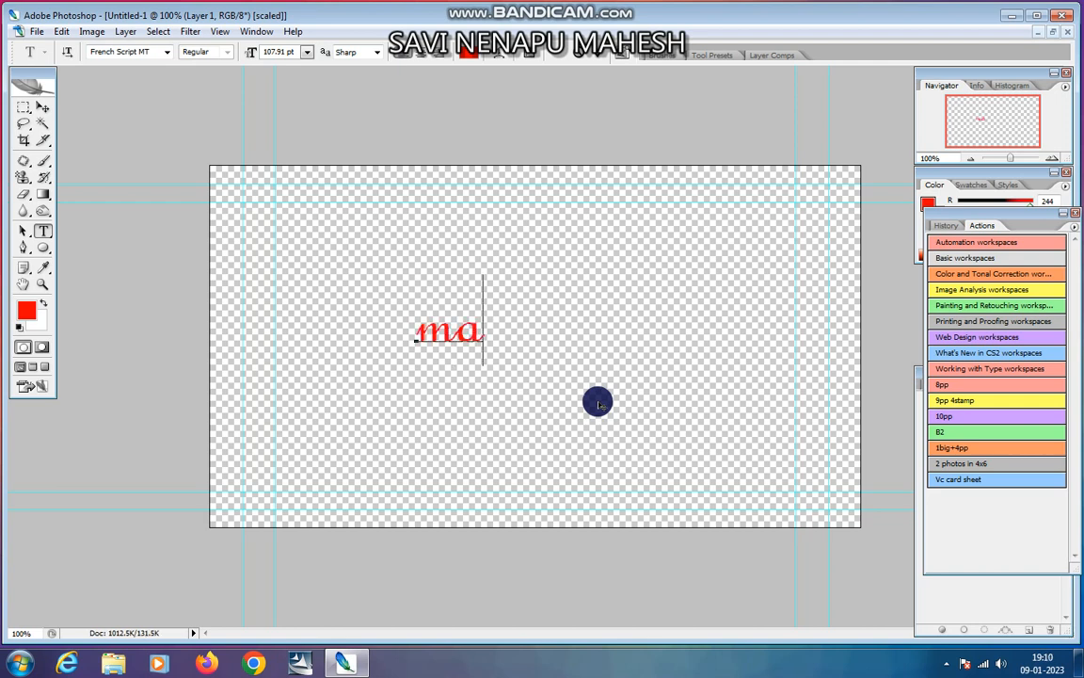
type("hes")
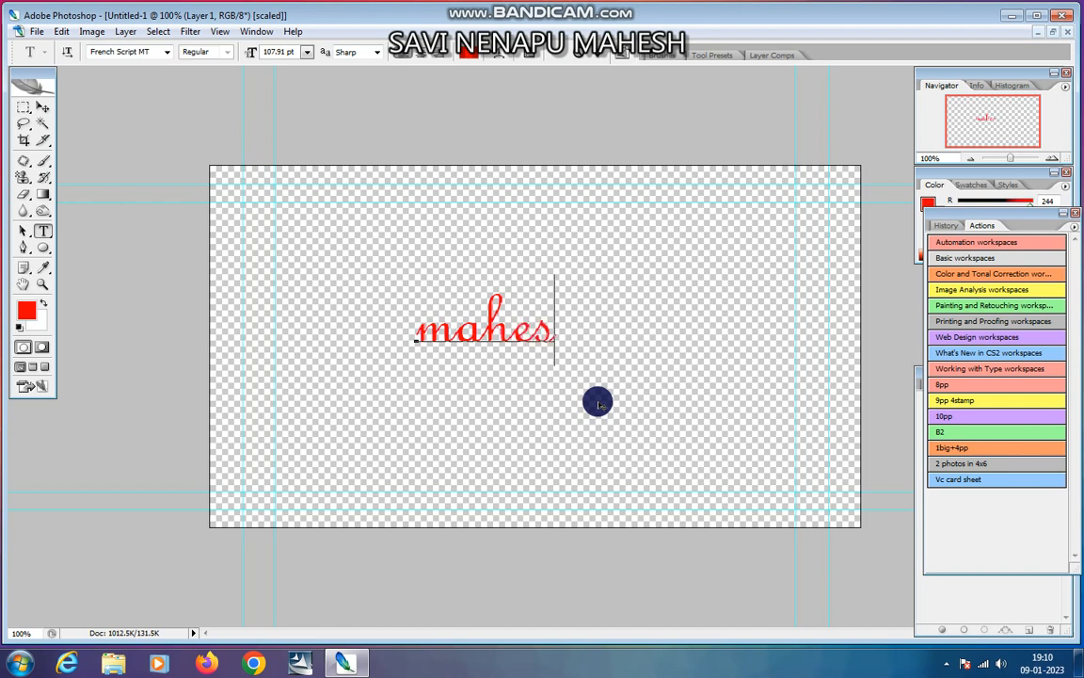
type("h")
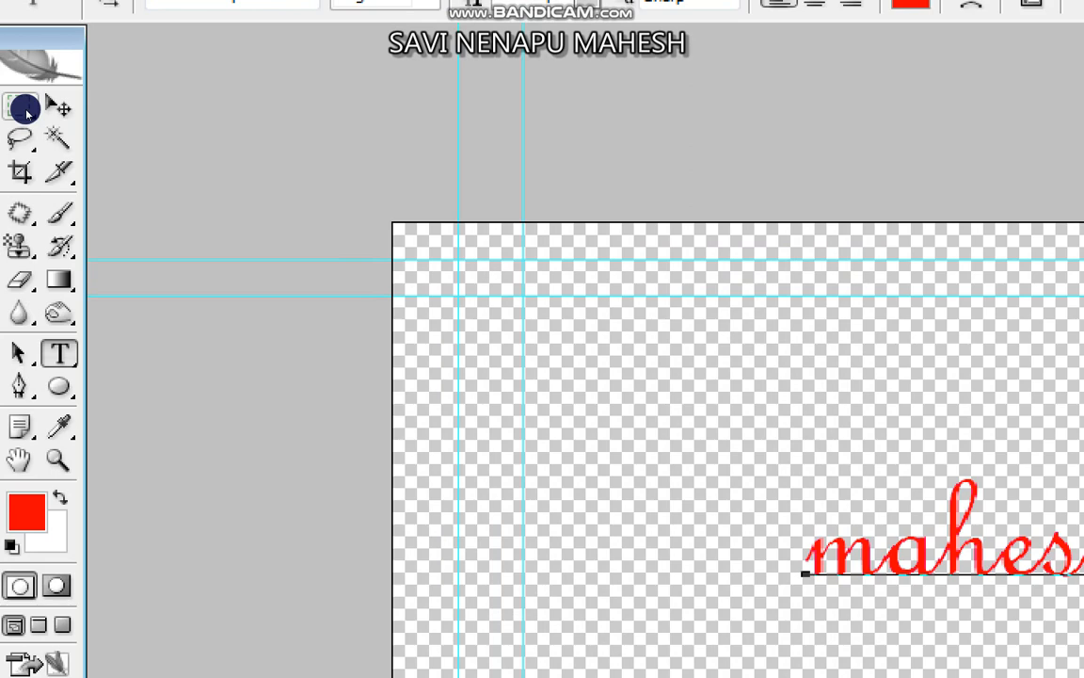
left_click(23, 109)
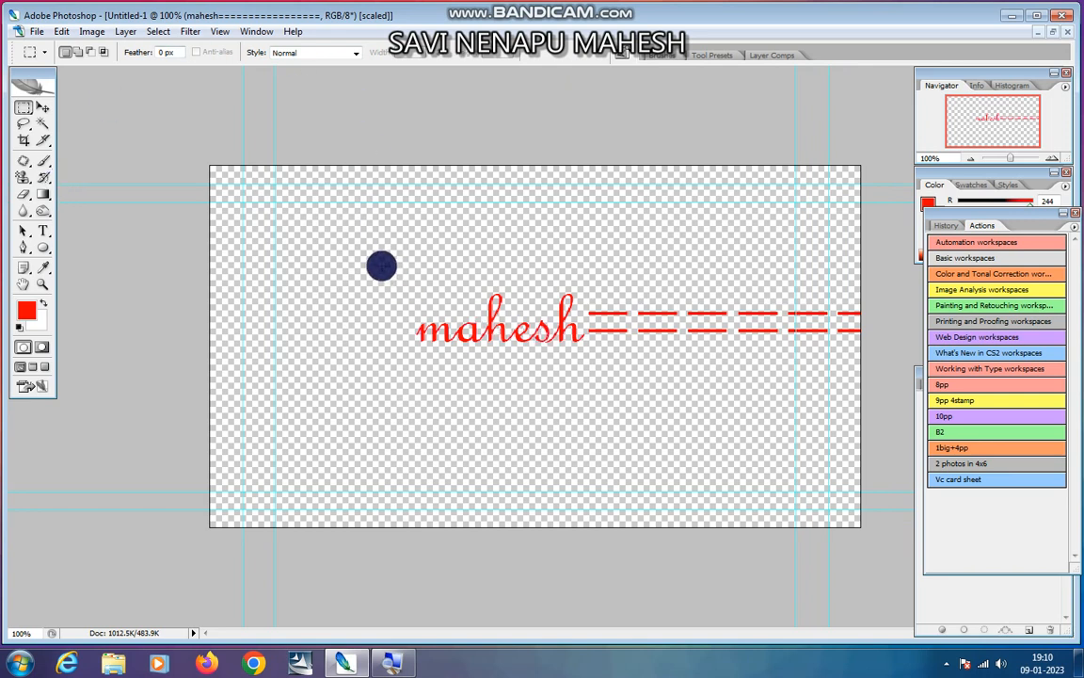
key("ctrl+z")
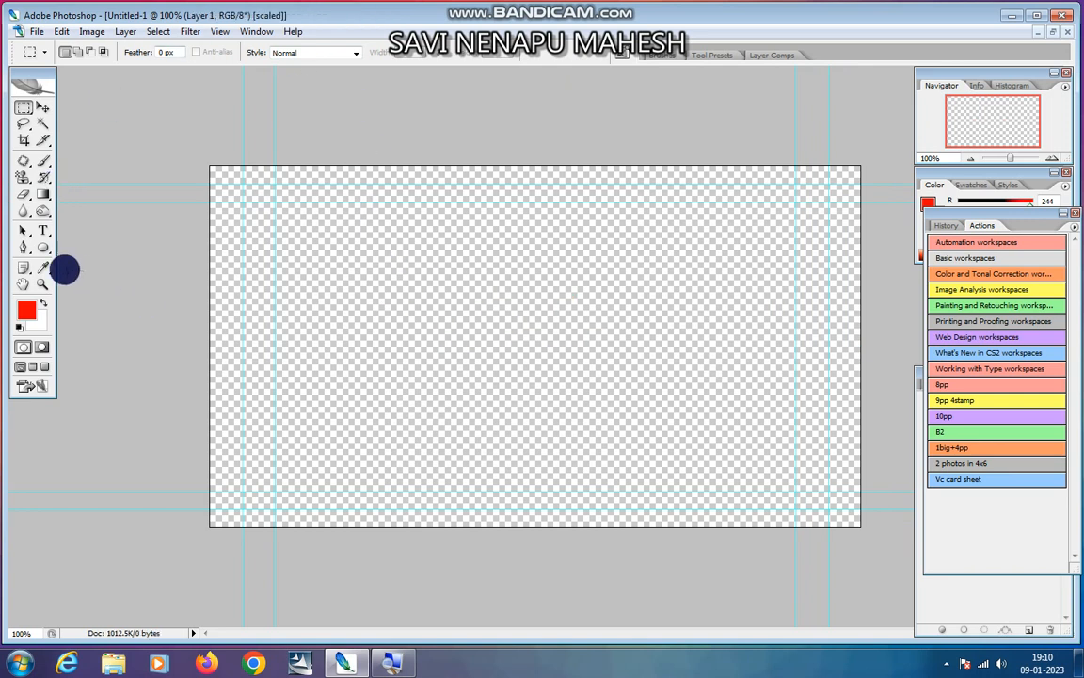
Add a first name in lowercase red text left of the canvas centre and enclose it in a rectangular marquee selection.
left_click(43, 231)
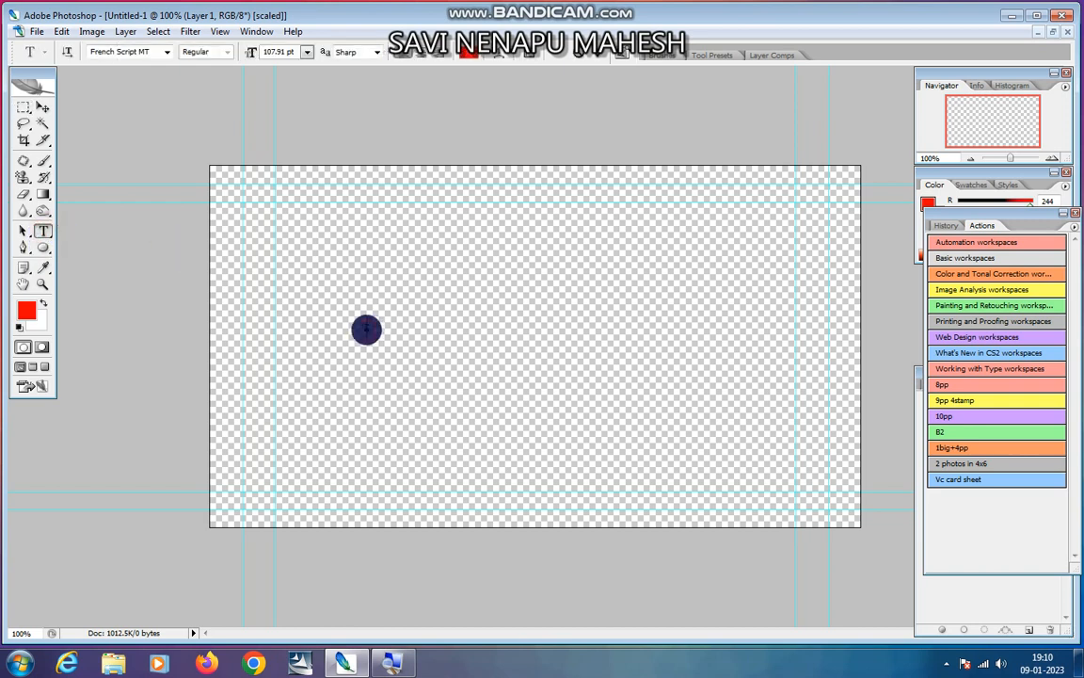
left_click(363, 327)
type("mahesh")
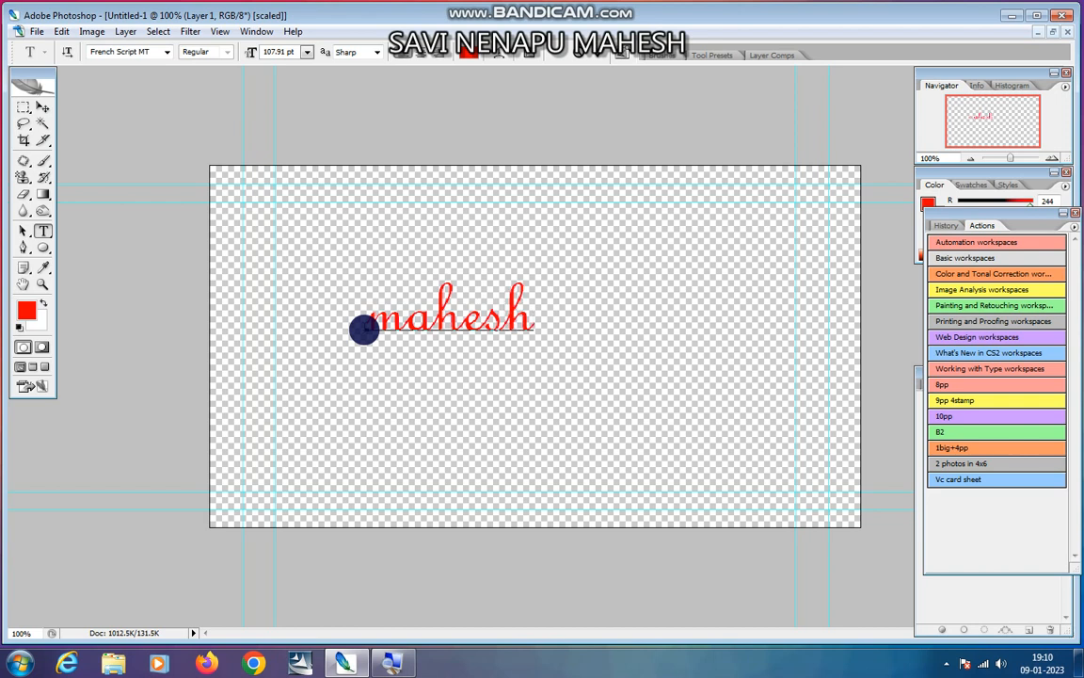
left_click(23, 107)
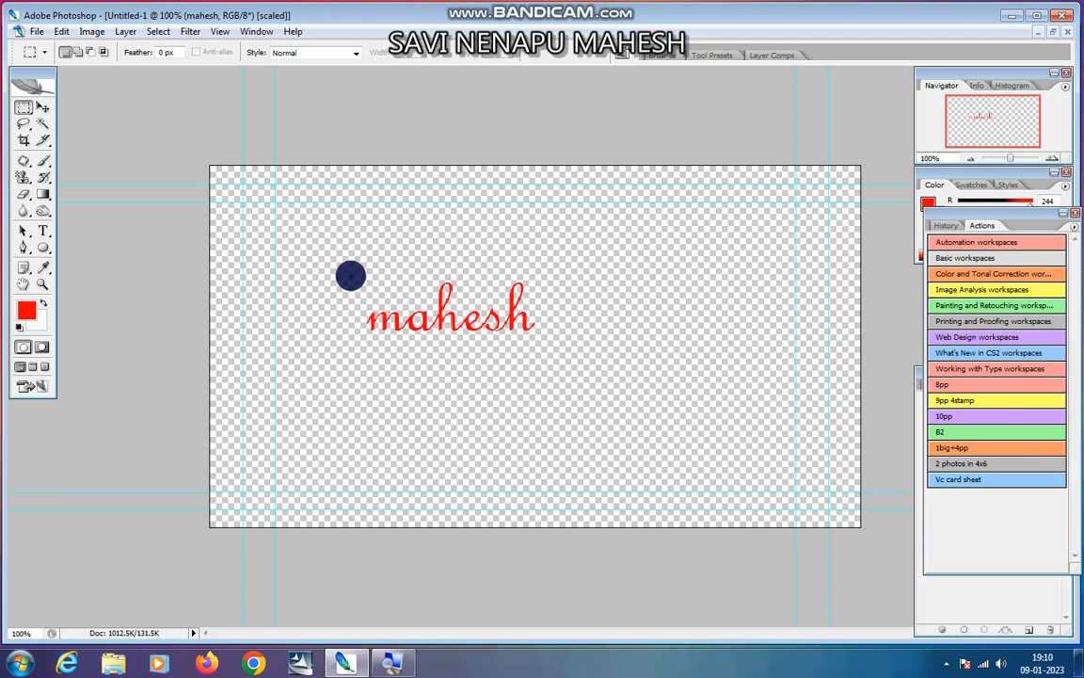
left_click_drag(350, 284, 562, 336)
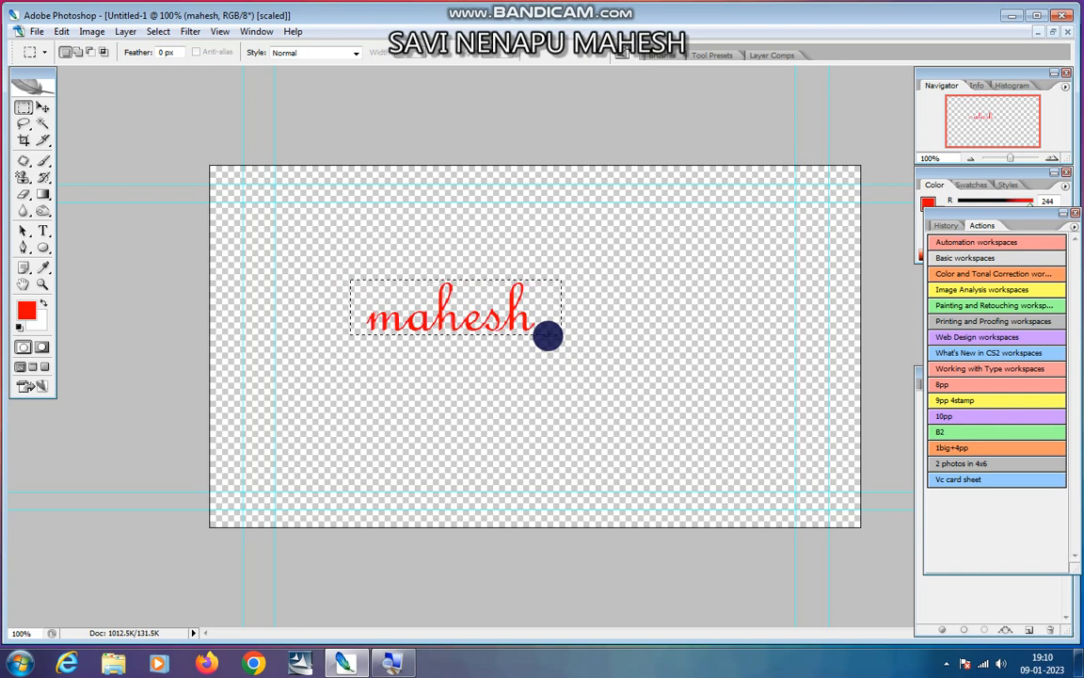
Magnify the selected text to 300% with the Zoom tool and return to the 100% view.
left_click(43, 284)
left_click(65, 51)
left_click(429, 322)
left_click(431, 323)
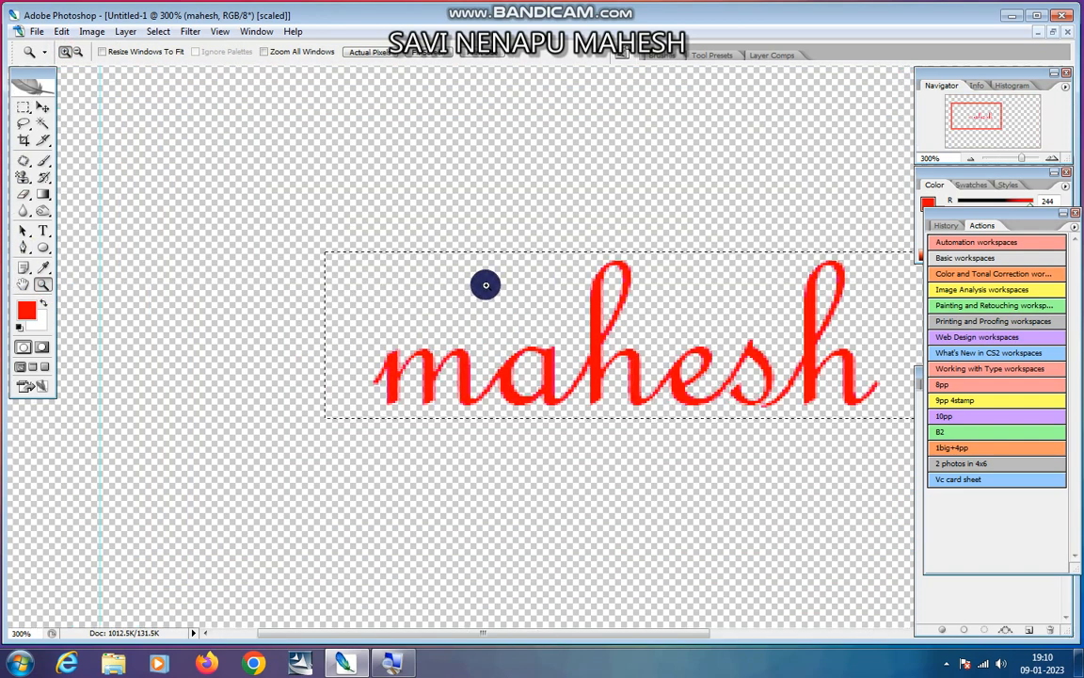
left_click(79, 51)
left_click(434, 282)
left_click(491, 331)
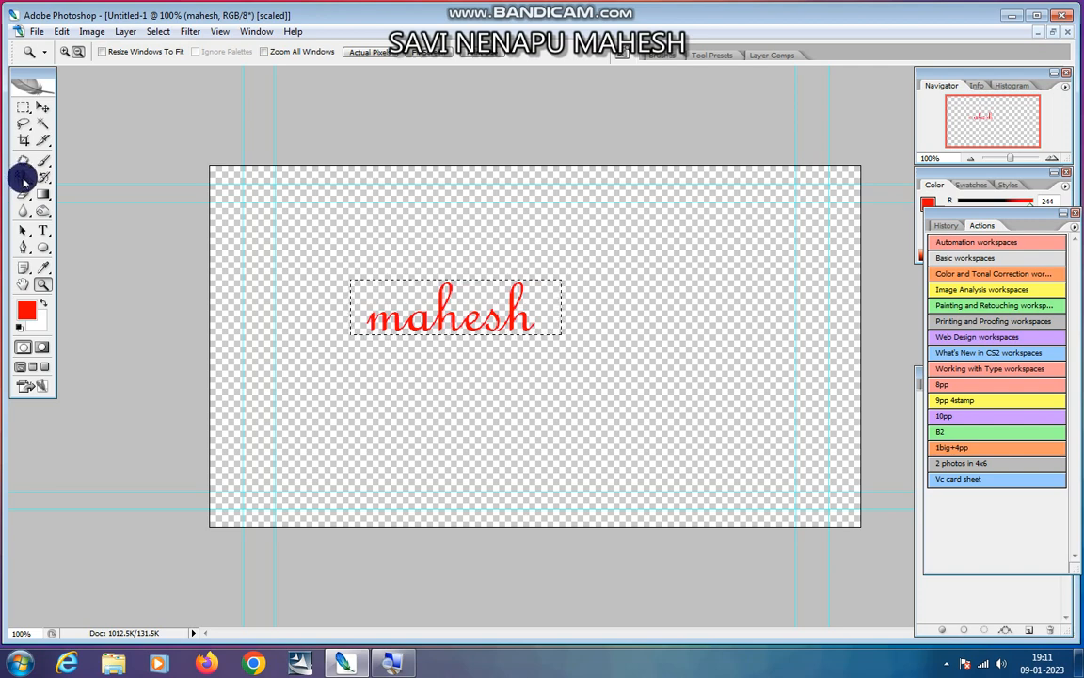
Zoom into the canvas up to 1600% and back out to examine the pixels of the red lettering.
key("ctrl+plus")
key("ctrl+plus")
key("ctrl+plus")
key("ctrl+plus")
key("ctrl+plus")
key("ctrl+plus")
key("ctrl+plus")
key("ctrl+plus")
key("ctrl+plus")
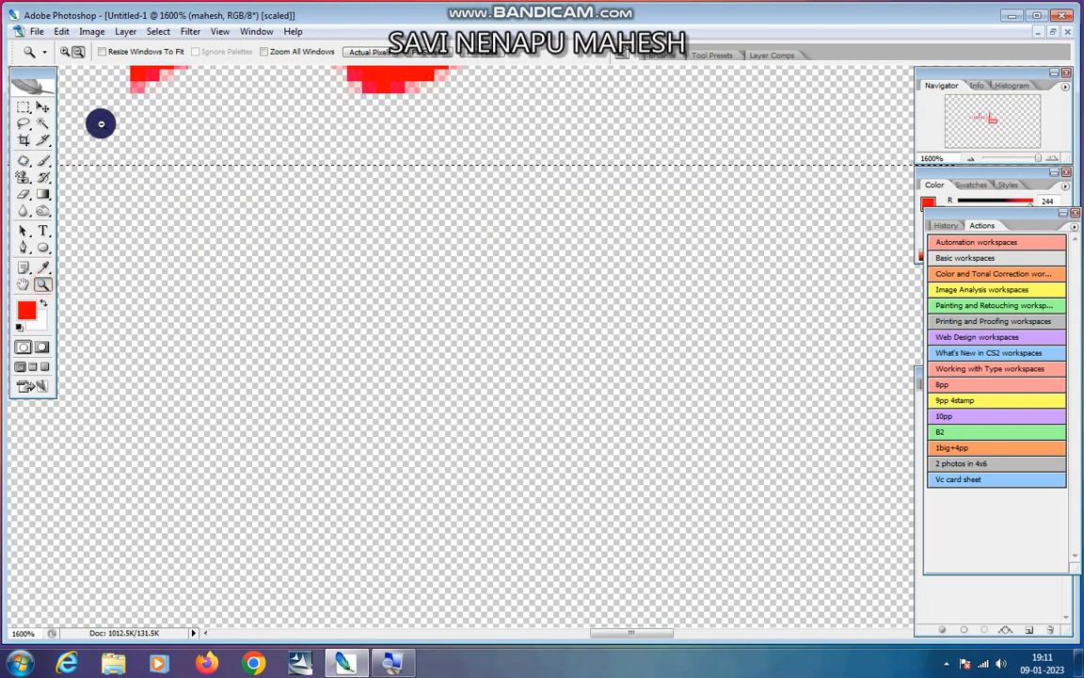
left_click(522, 310, "alt")
left_click(527, 311, "alt")
left_click(527, 310, "alt")
left_click(527, 310, "alt")
left_click(527, 311, "alt")
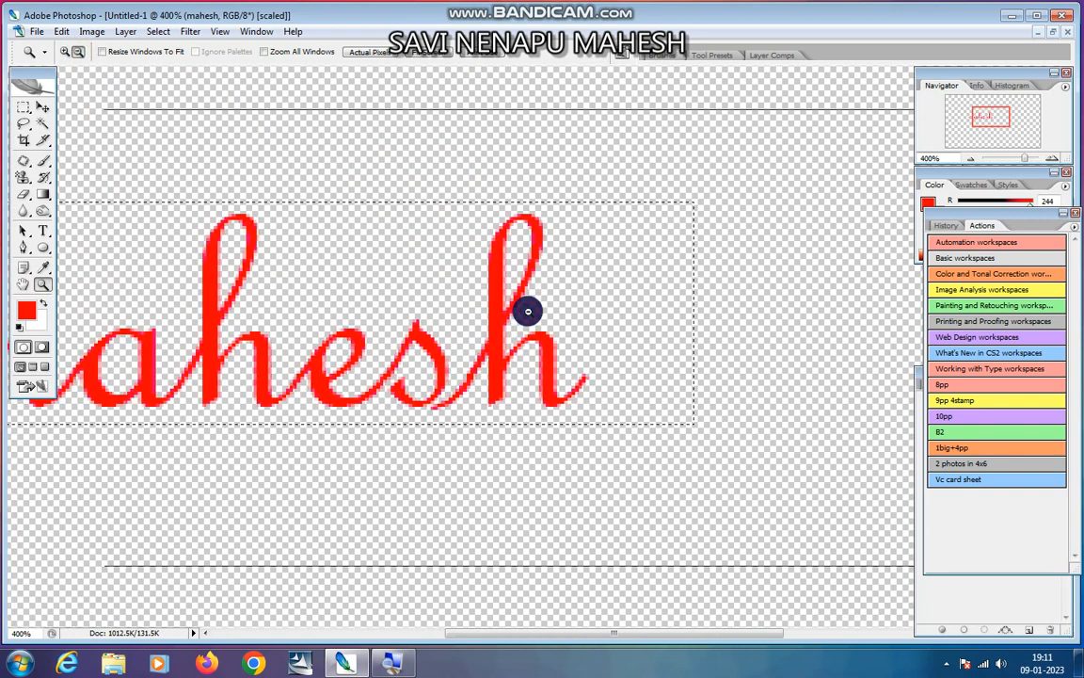
left_click(527, 310, "alt")
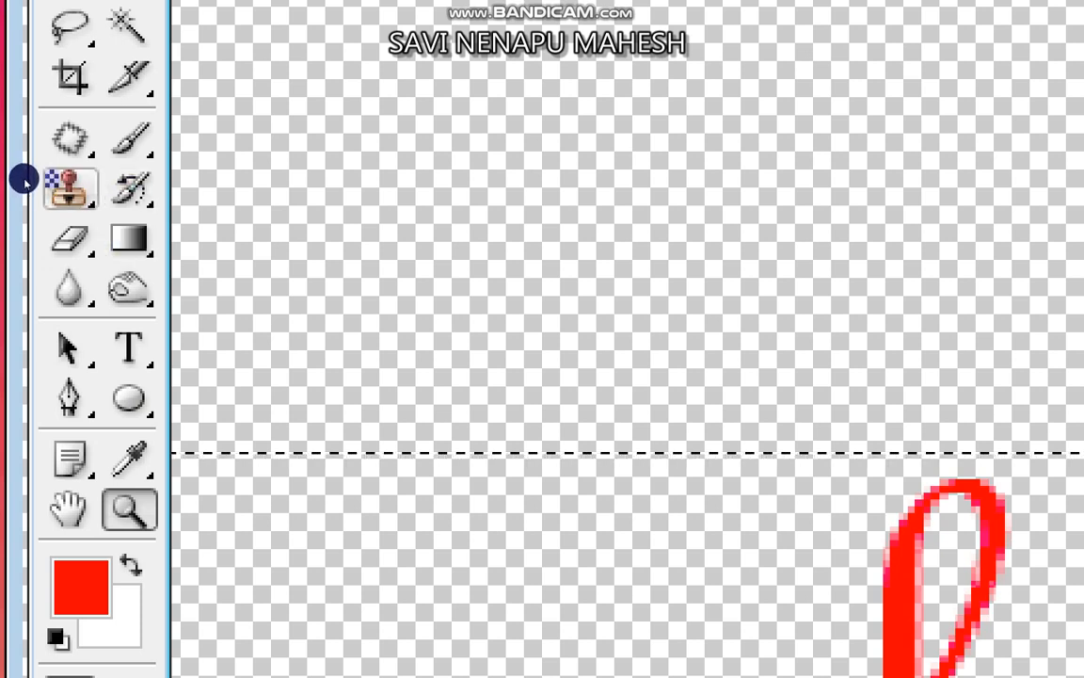
View the Clone Stamp and Pattern Stamp variants in the toolbox and return to the Zoom tool.
left_click(68, 187)
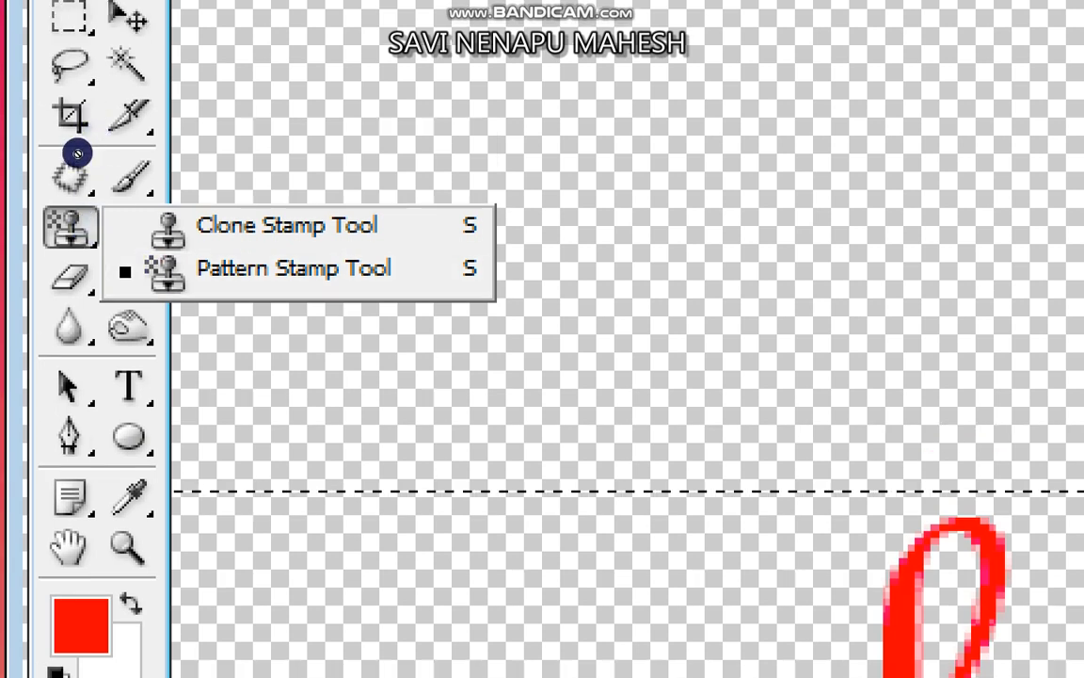
left_click(119, 194)
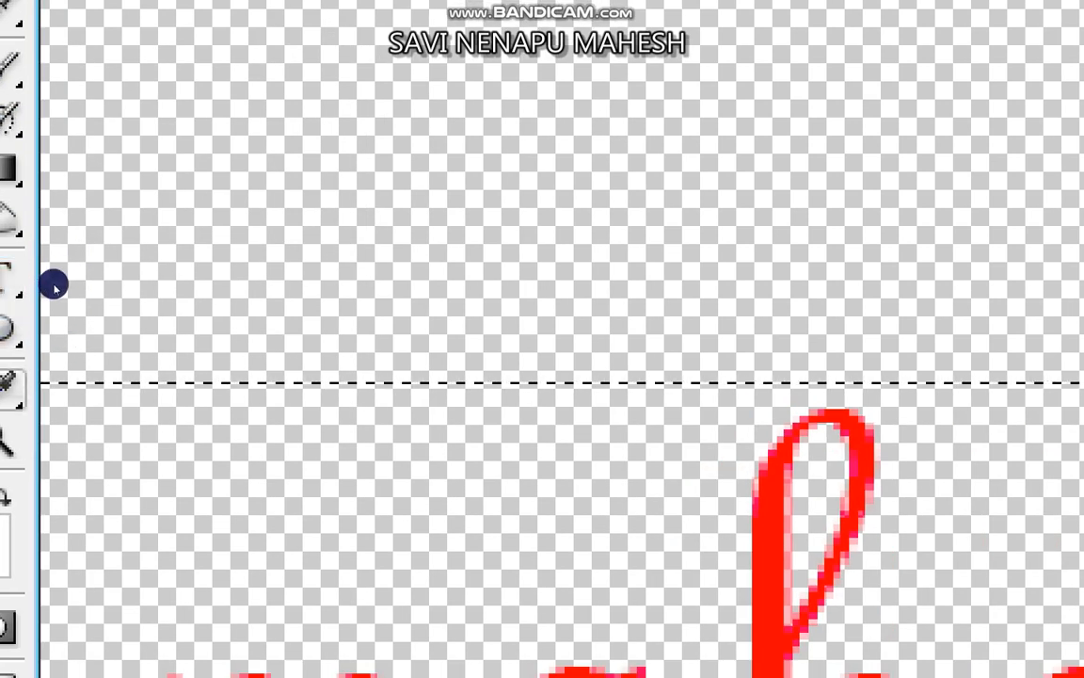
left_click(43, 283)
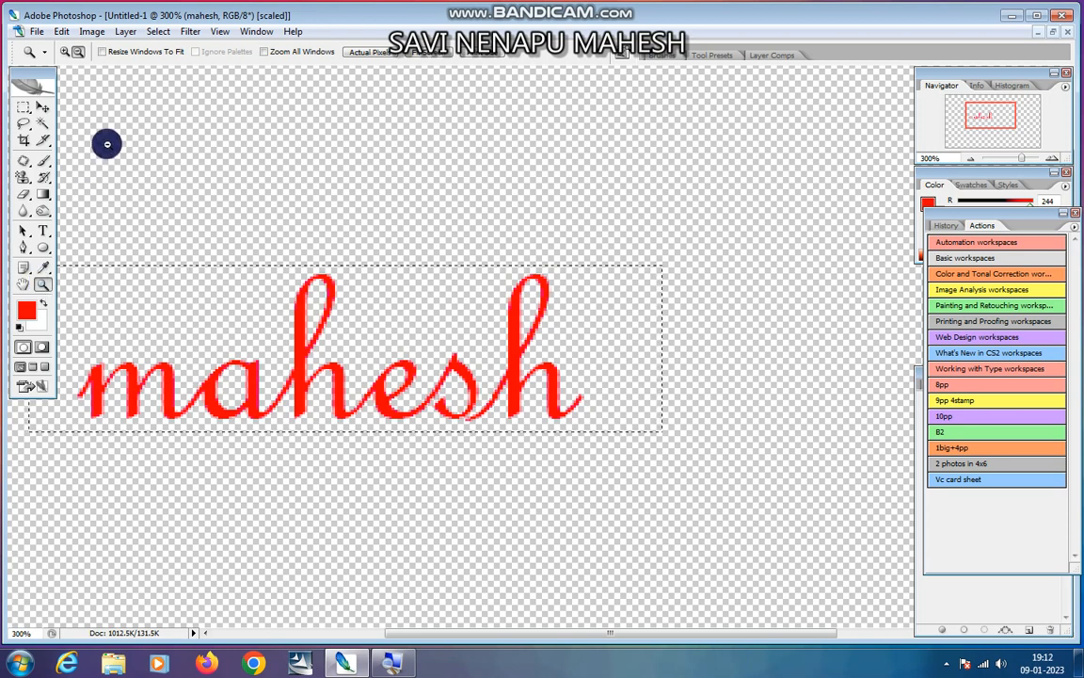
Restore and maximize the text document's window, and zoom out to the 100% view.
left_click(1055, 34)
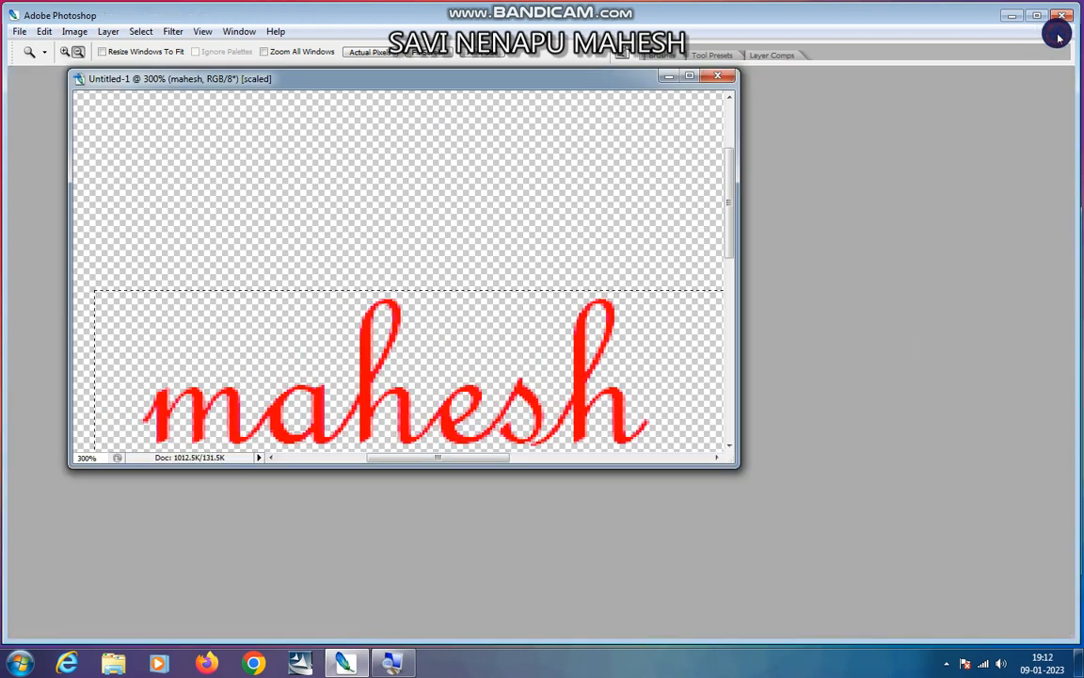
left_click(692, 78)
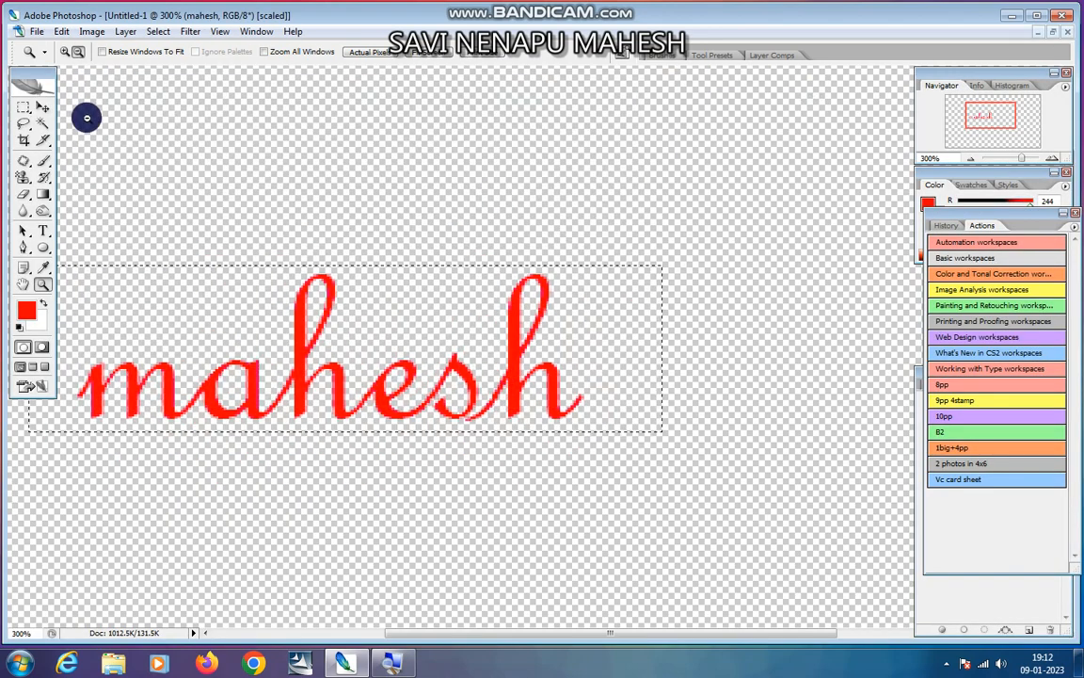
left_click(513, 278)
left_click(612, 282)
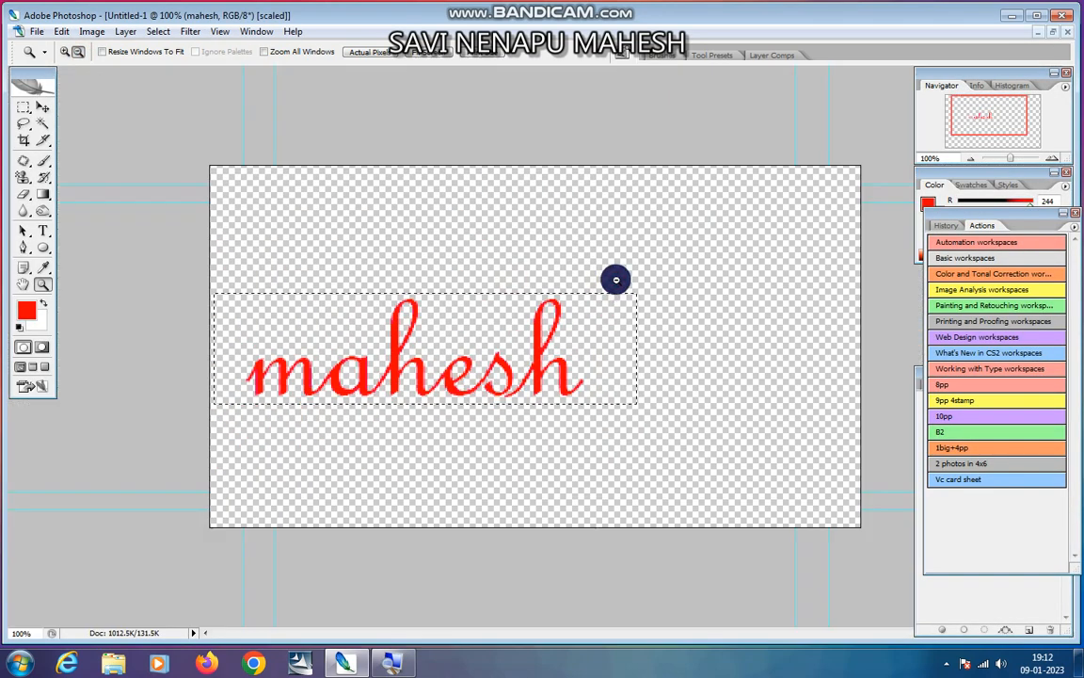
Close the red lettering document without saving its changes.
left_click(1050, 35)
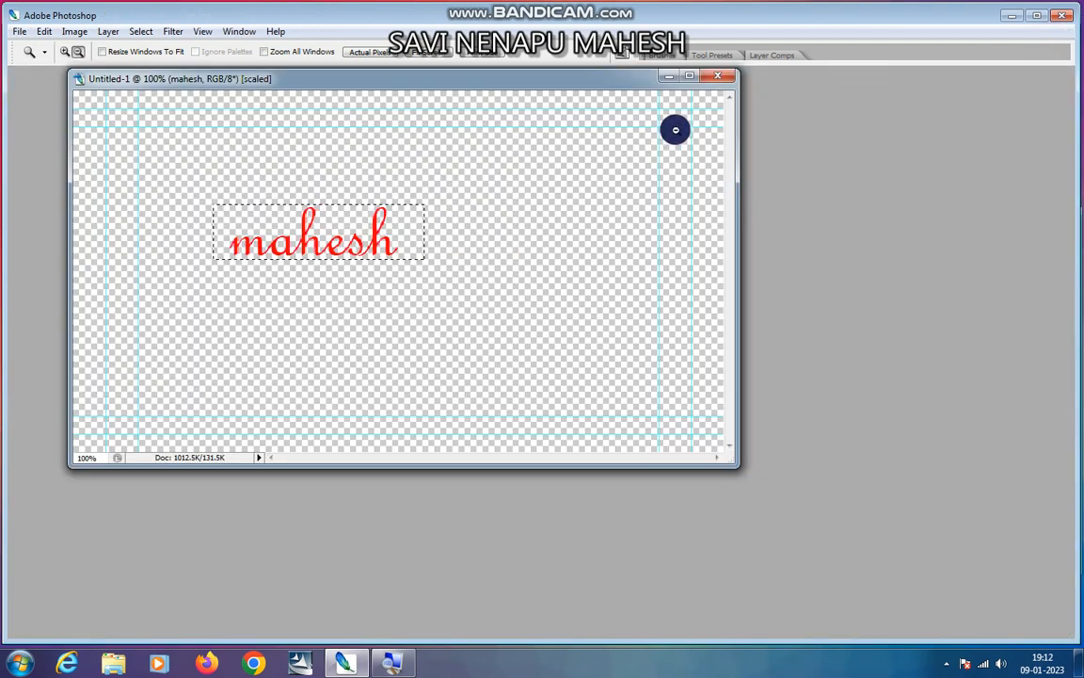
left_click(718, 76)
left_click(554, 246)
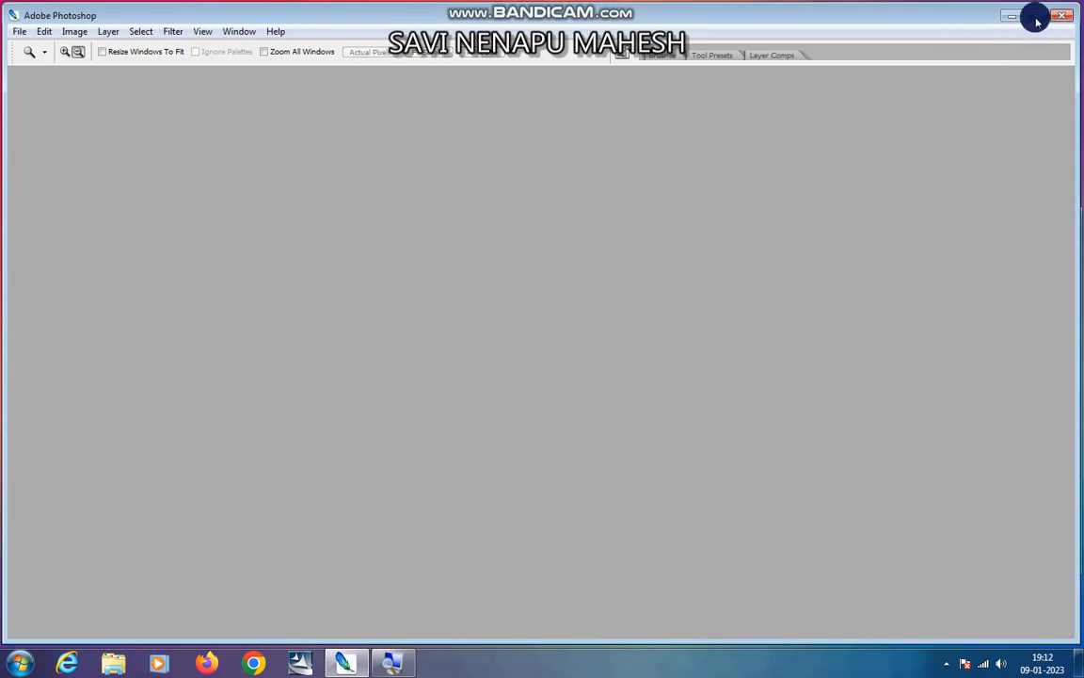
Open the desktop photo vfghgf in Photoshop, maximize its window and enlarge the view to 66.67%.
left_click(1036, 17)
left_click(1022, 10)
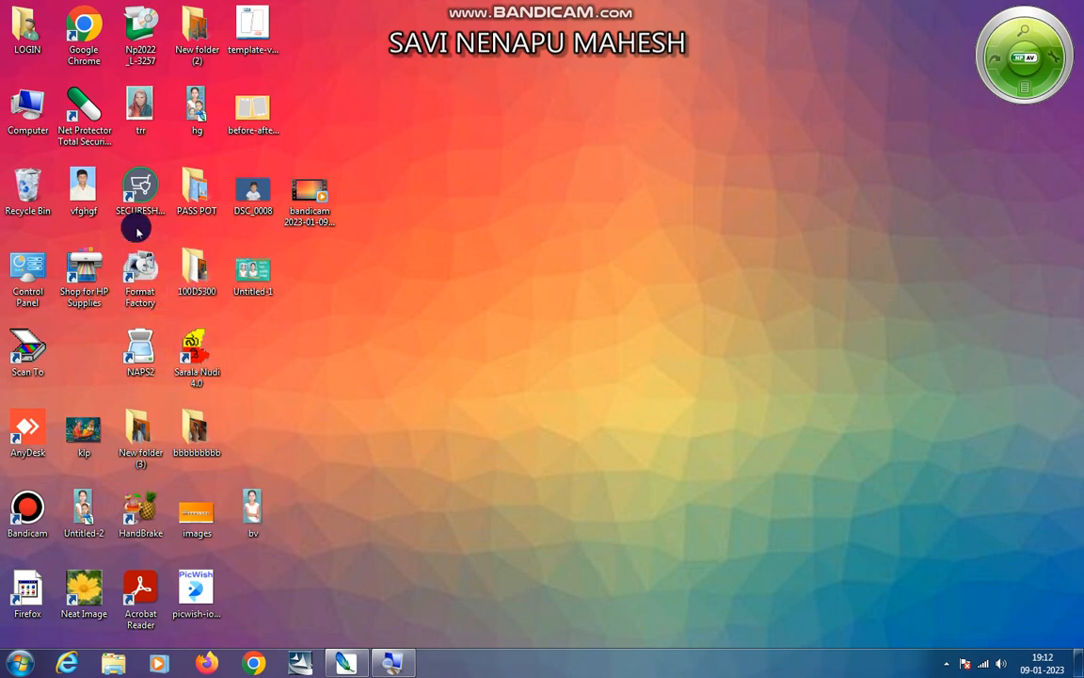
left_click_drag(80, 193, 351, 668)
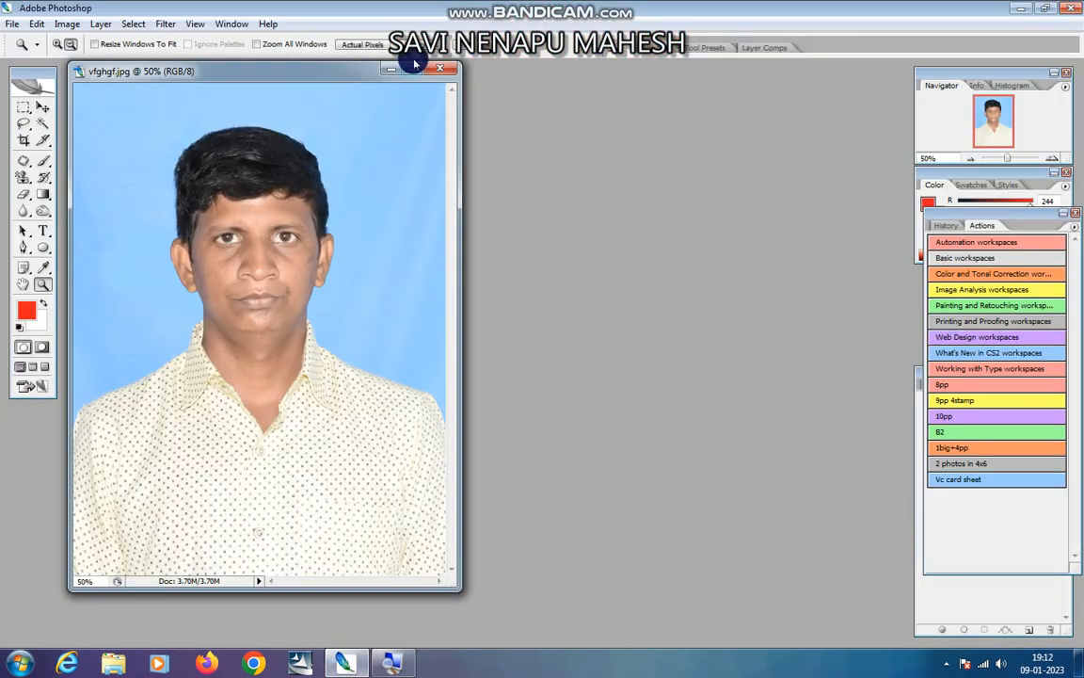
left_click(414, 64)
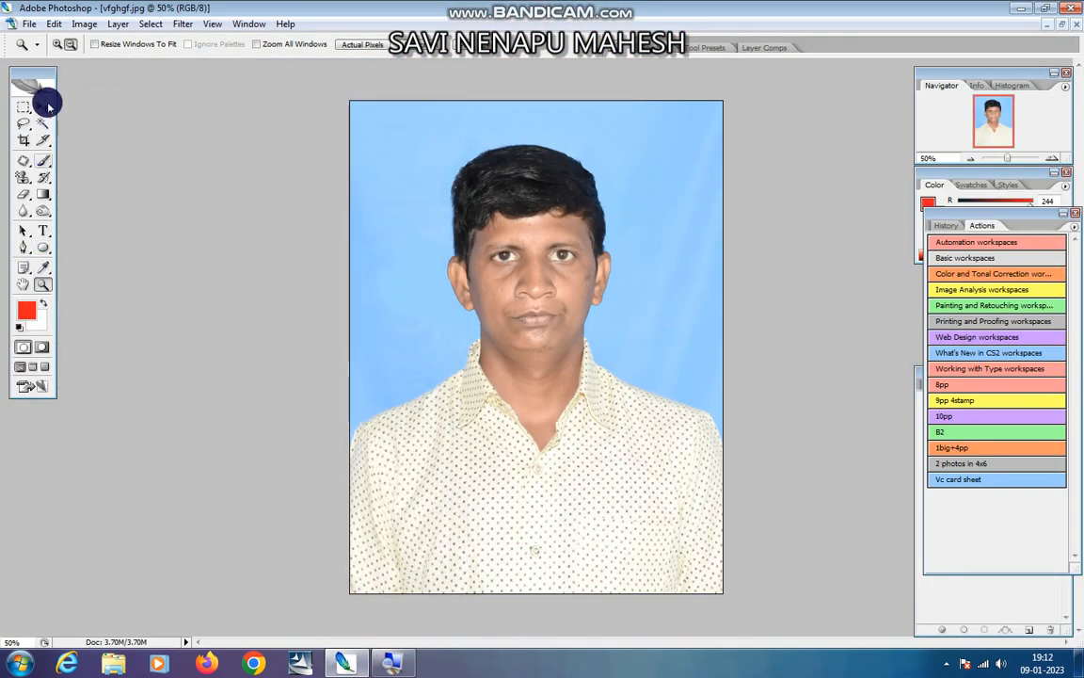
left_click(548, 244)
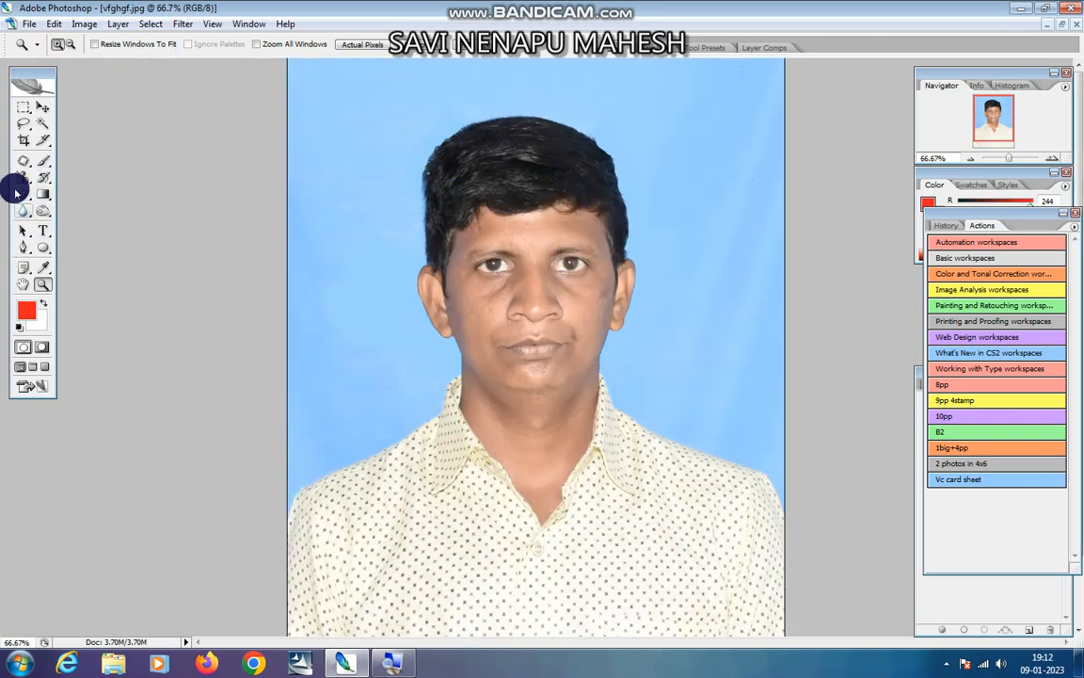
Set up the Pattern Stamp tool with a 241 px brush, 40% hardness, 28% opacity and 87% flow.
mouse_move(23, 179)
left_mouse_down()
mouse_move(86, 195)
mouse_move(97, 182)
left_mouse_up()
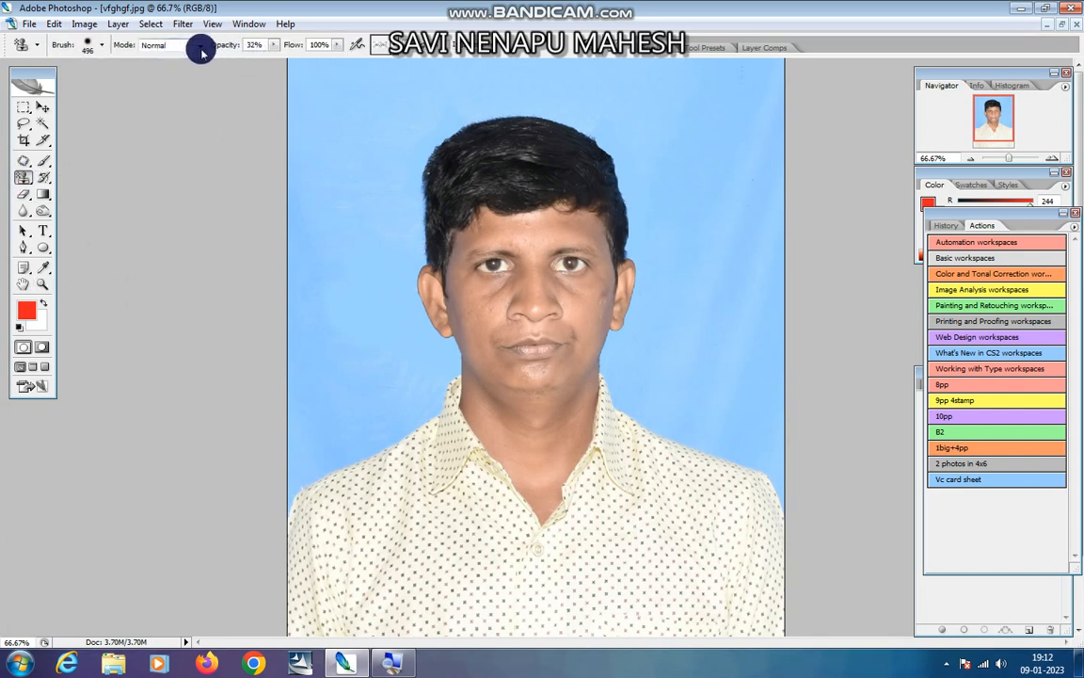
left_click(92, 46)
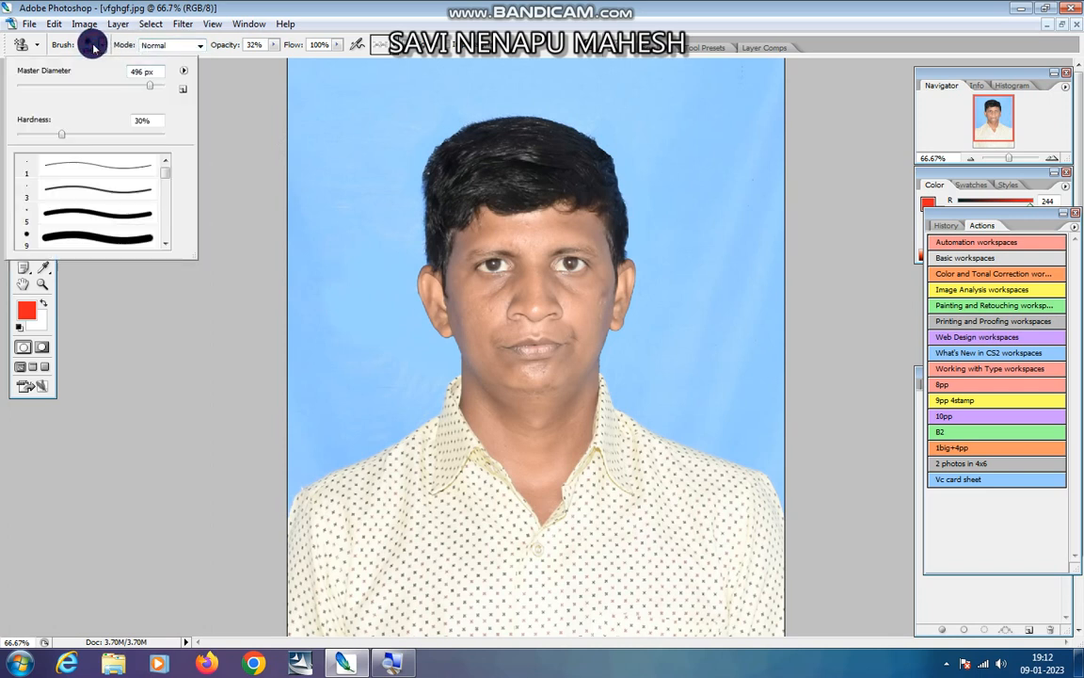
left_click(131, 85)
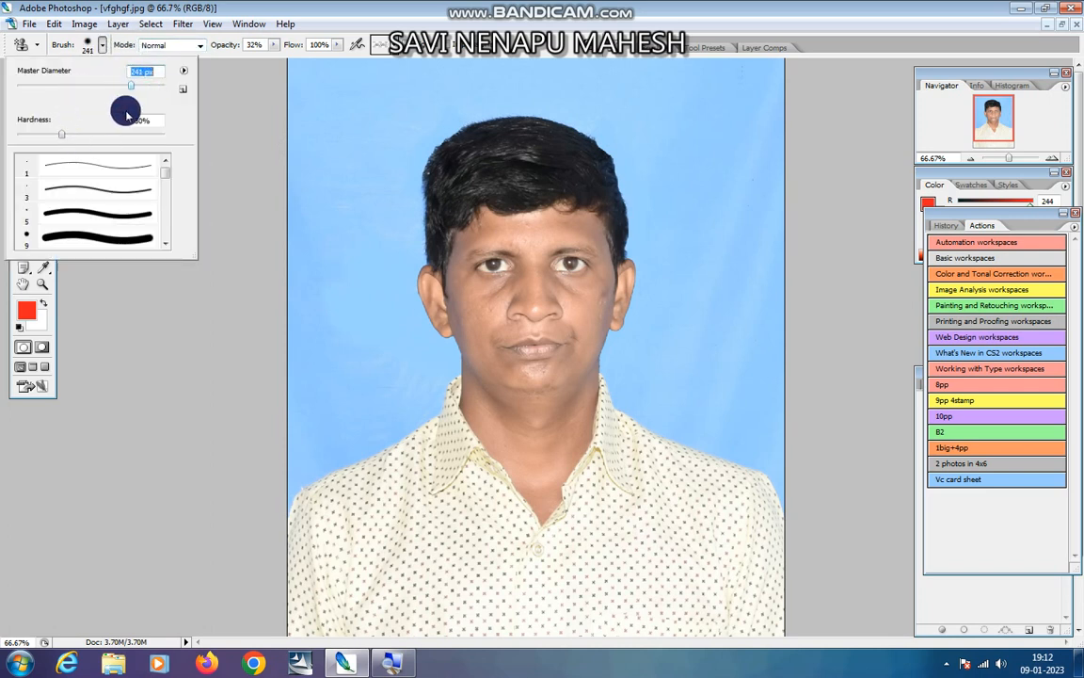
left_click(76, 135)
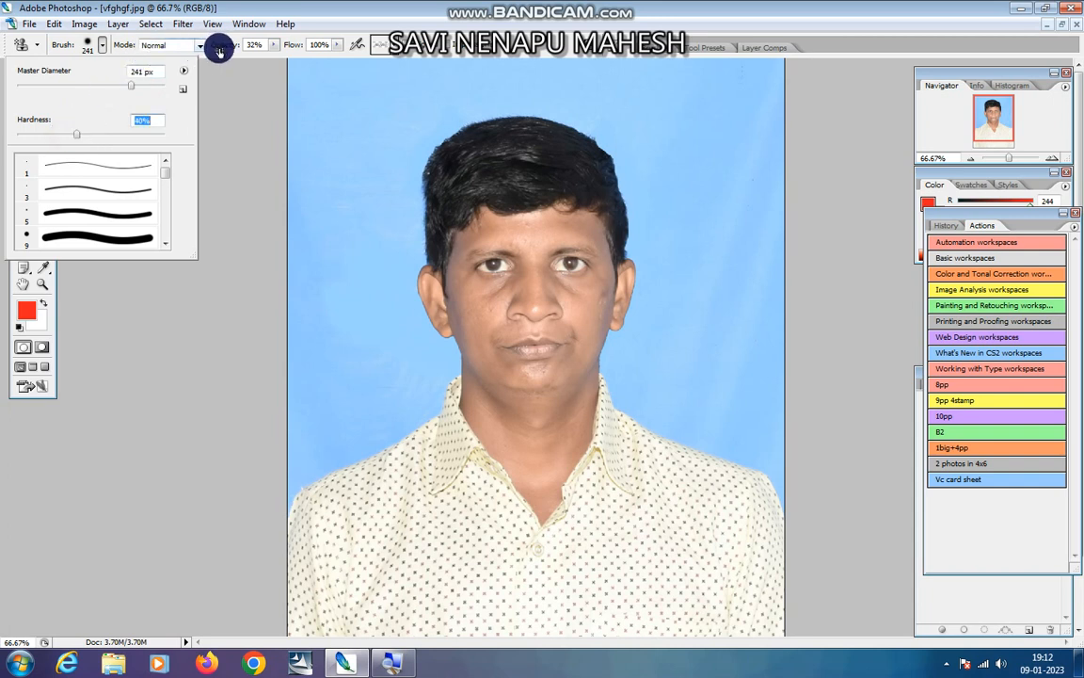
left_click(277, 47)
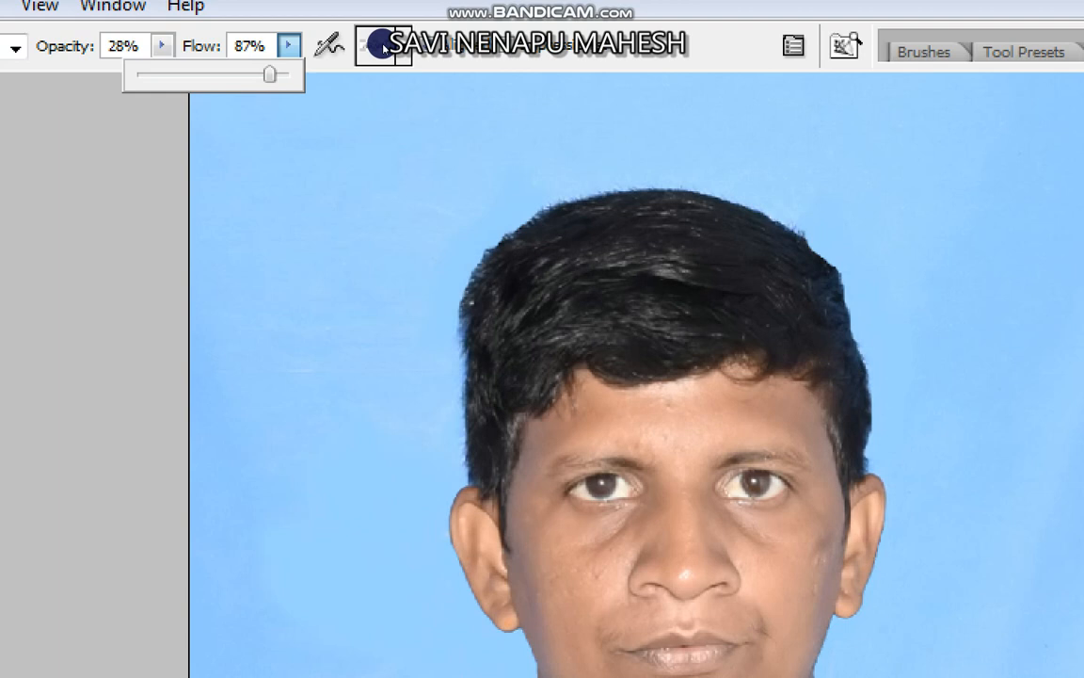
Stamp the handwritten-name pattern over the blue background around the man in the portrait.
left_click(393, 45)
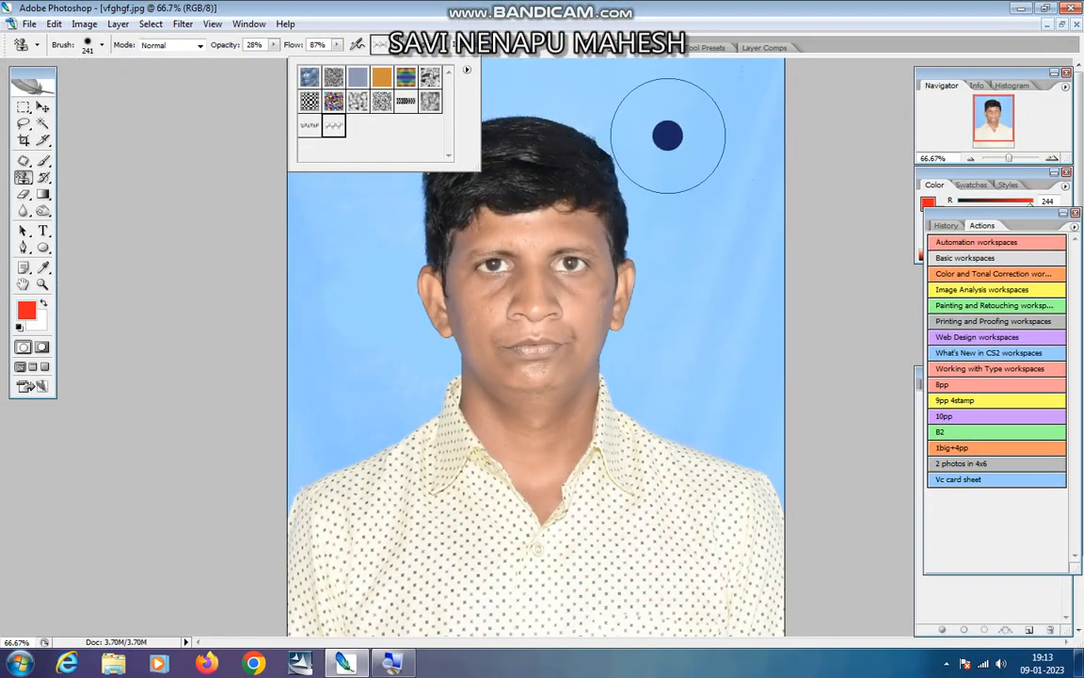
mouse_move(667, 136)
left_mouse_down()
mouse_move(738, 103)
mouse_move(745, 150)
mouse_move(729, 267)
mouse_move(687, 366)
mouse_move(700, 326)
mouse_move(702, 231)
mouse_move(673, 93)
mouse_move(640, 75)
mouse_move(451, 69)
mouse_move(378, 96)
mouse_move(343, 163)
mouse_move(327, 55)
mouse_move(325, 89)
mouse_move(390, 87)
mouse_move(344, 267)
mouse_move(338, 362)
mouse_move(328, 390)
mouse_move(276, 437)
mouse_move(384, 362)
mouse_move(361, 269)
mouse_move(373, 94)
mouse_move(353, 372)
mouse_move(377, 374)
mouse_move(370, 387)
mouse_move(313, 413)
mouse_move(315, 289)
mouse_move(360, 114)
mouse_move(393, 84)
mouse_move(665, 94)
mouse_move(698, 207)
mouse_move(698, 262)
mouse_move(692, 303)
mouse_move(653, 376)
mouse_move(676, 377)
mouse_move(798, 459)
mouse_move(835, 401)
mouse_move(780, 241)
left_mouse_up()
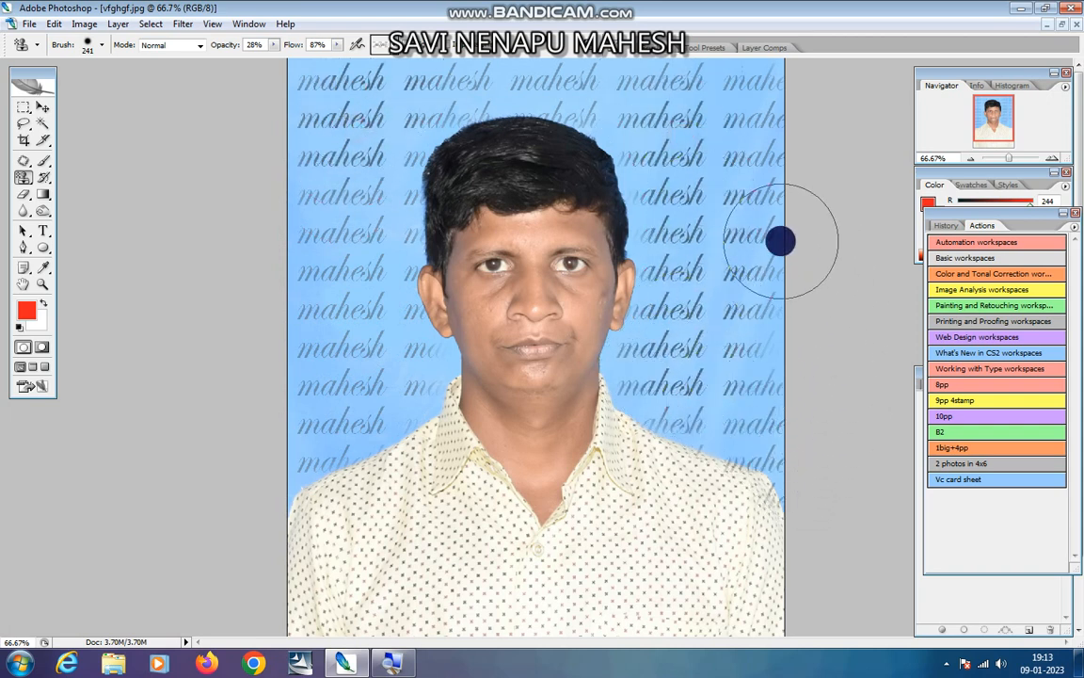
Try stamping the name pattern over the man's face and neck, and undo that stroke.
scroll(616, 525, "down", 1)
mouse_move(534, 286)
left_mouse_down()
mouse_move(546, 225)
mouse_move(475, 240)
mouse_move(494, 303)
mouse_move(542, 386)
mouse_move(534, 399)
mouse_move(660, 411)
left_mouse_up()
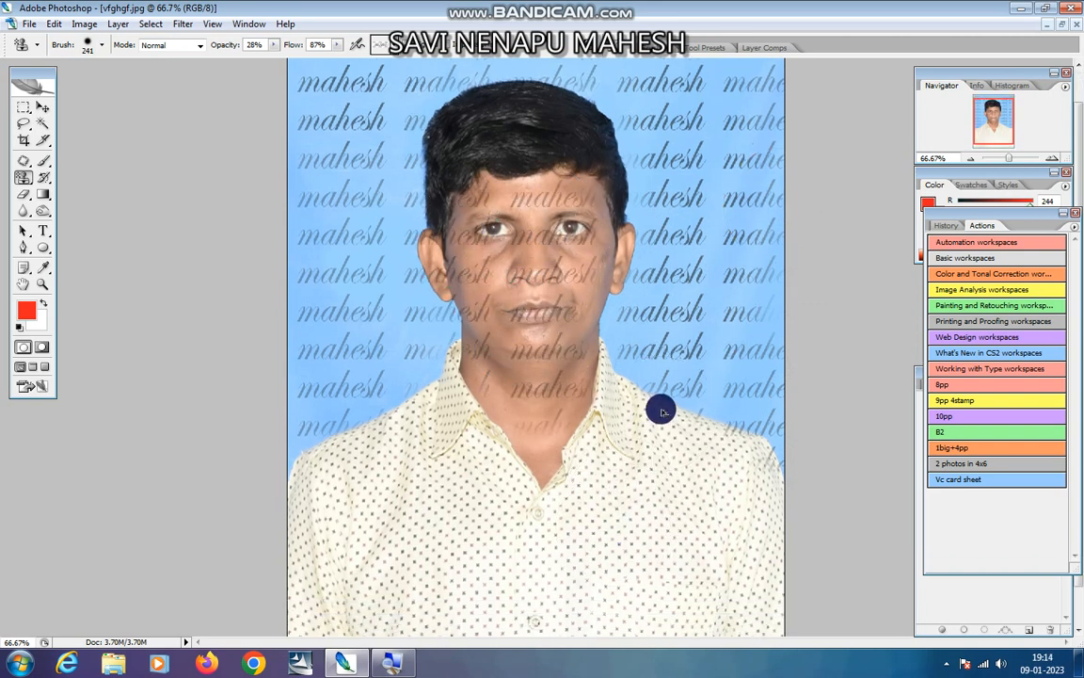
key("ctrl+z")
scroll(672, 352, "up", 1)
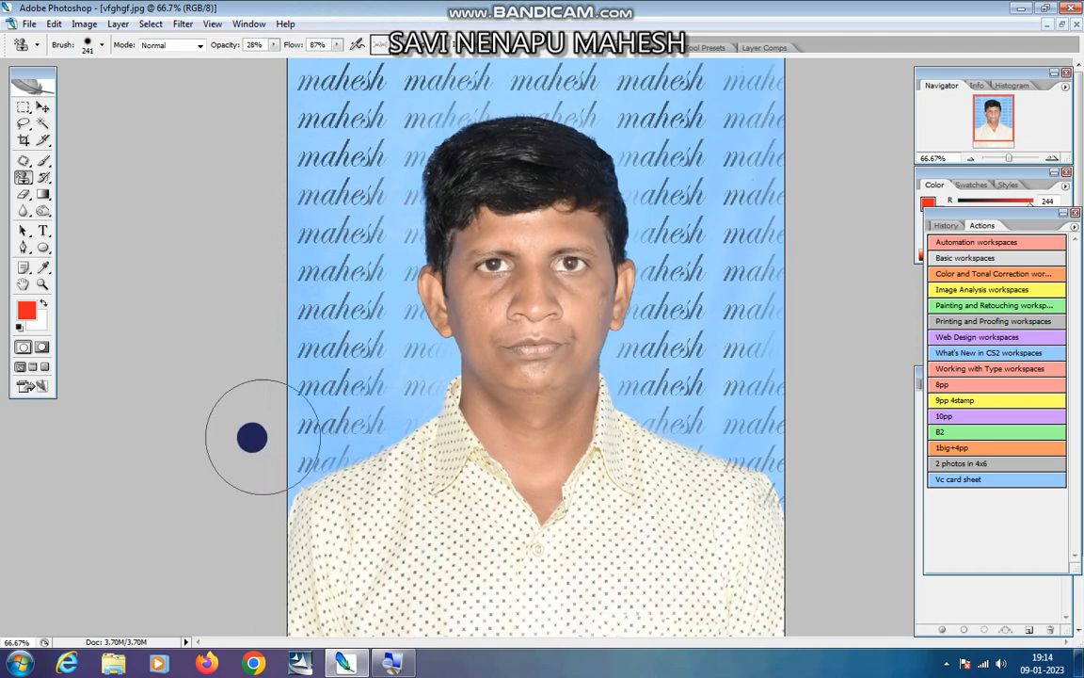
Examine the stamped portrait with the Zoom tool, from 25% up to 200% and back to 50%.
left_click(44, 282)
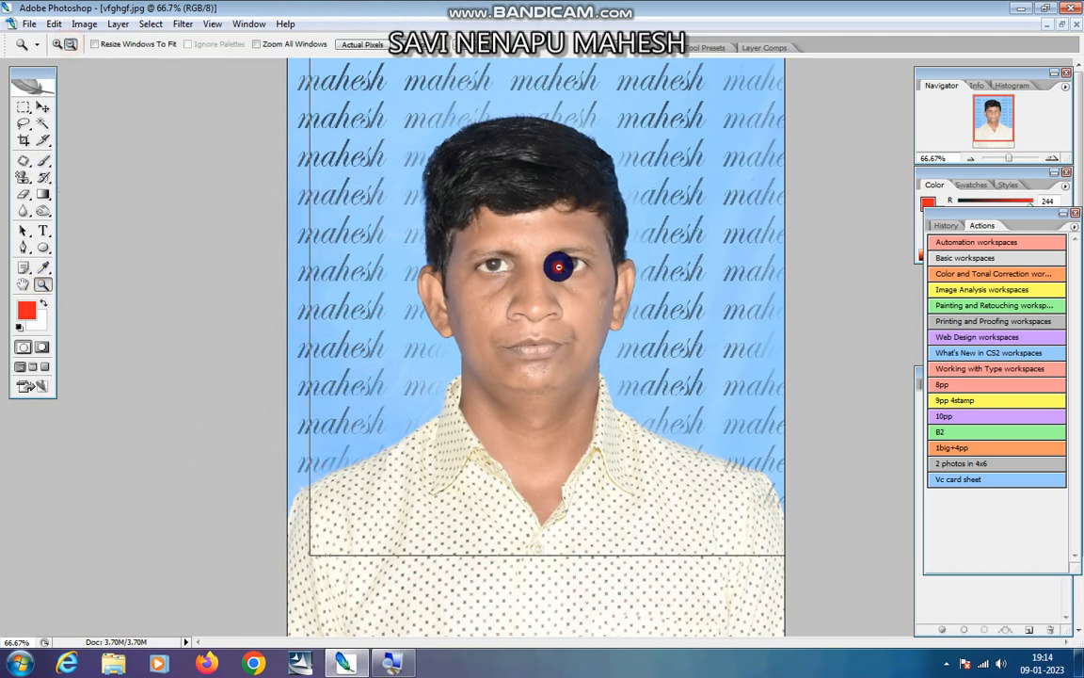
left_click(513, 247)
left_click(624, 287)
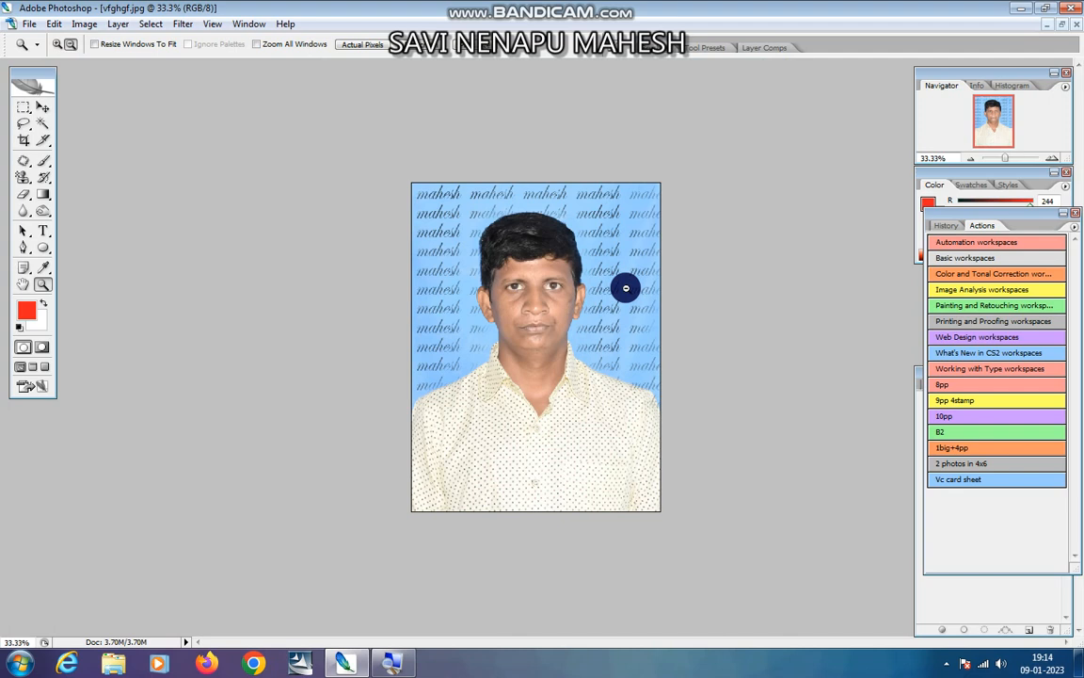
left_click(625, 288)
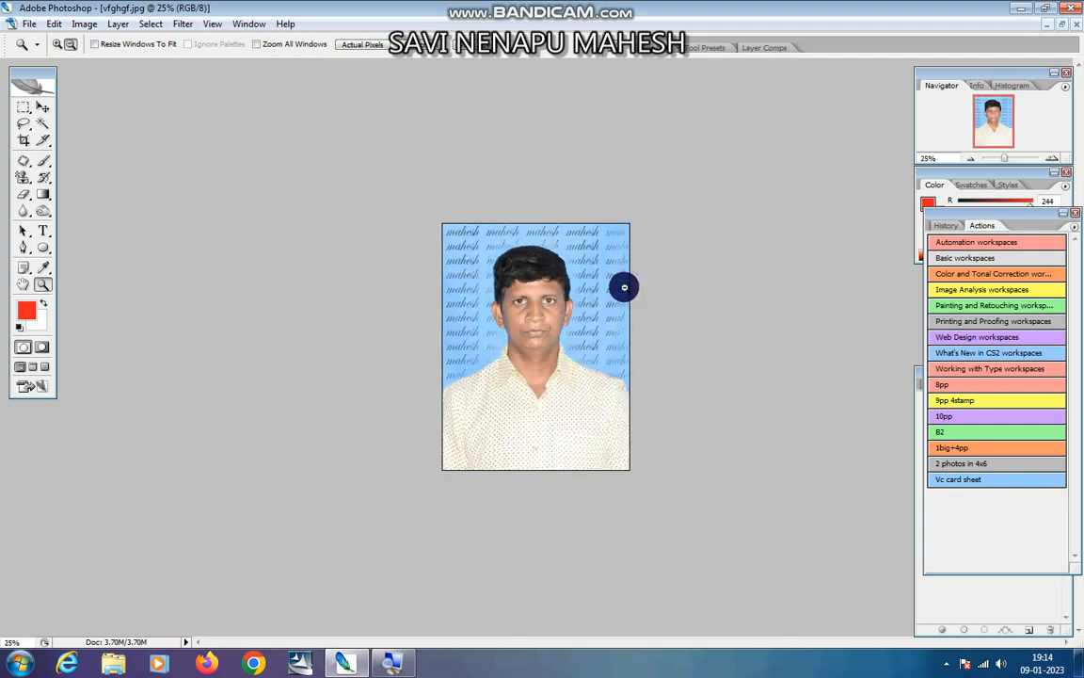
left_click(57, 45)
left_click(519, 278)
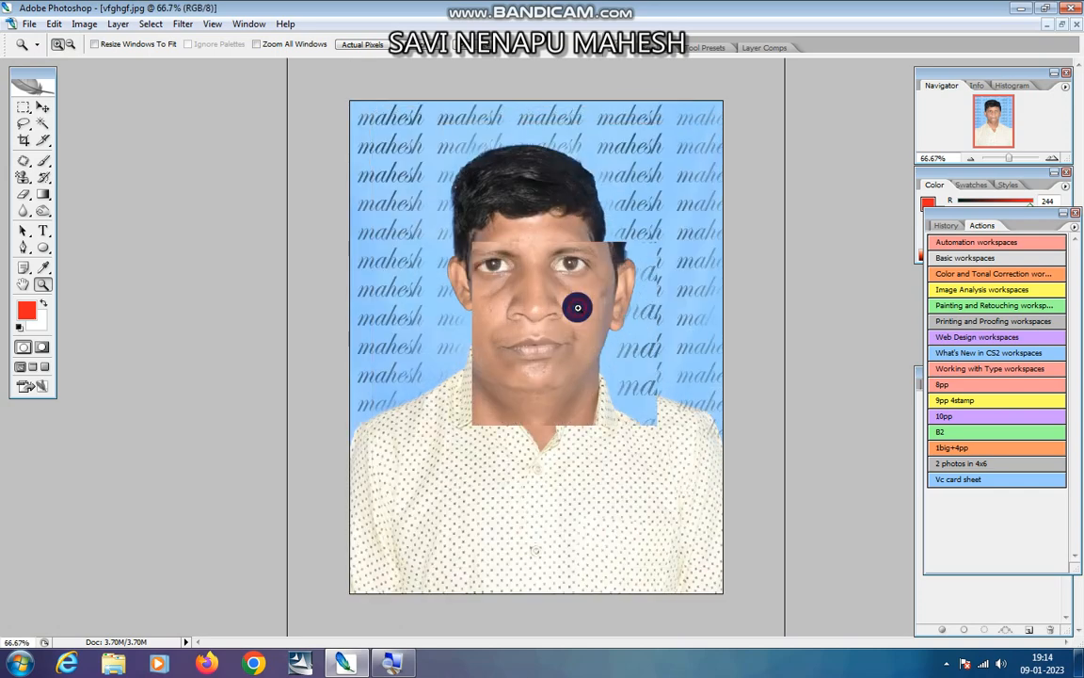
left_click(578, 307)
left_click(578, 307)
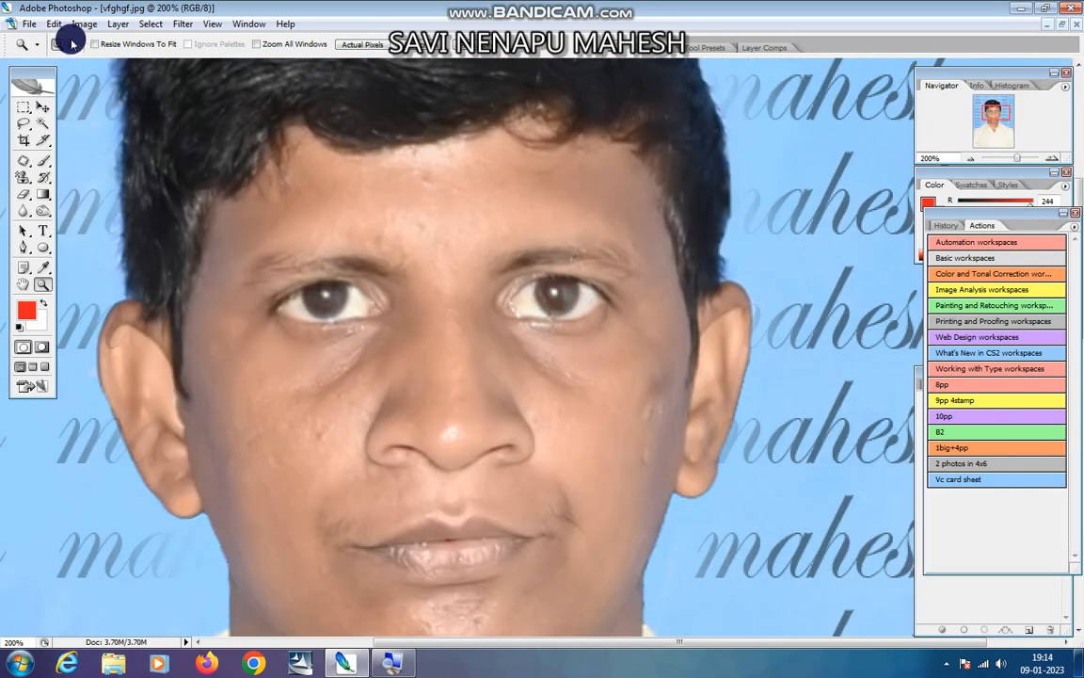
left_click(435, 252)
left_click(436, 253, "alt")
left_click(435, 252, "alt")
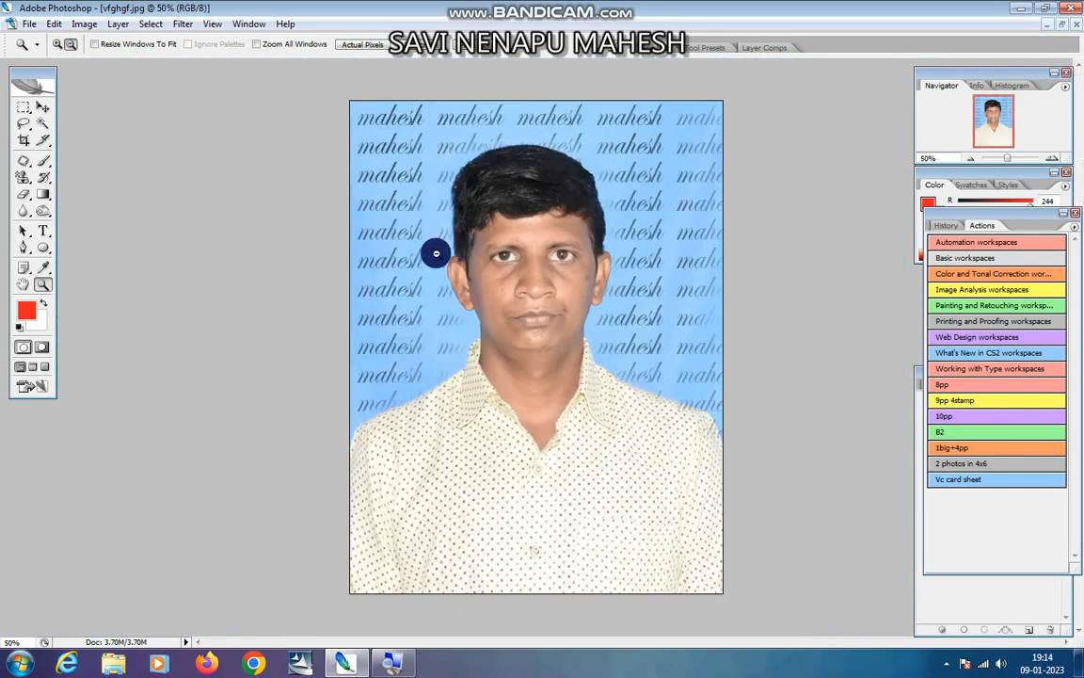
Close the portrait vfghgf.jpg without saving the stamped pattern.
left_click(1068, 29)
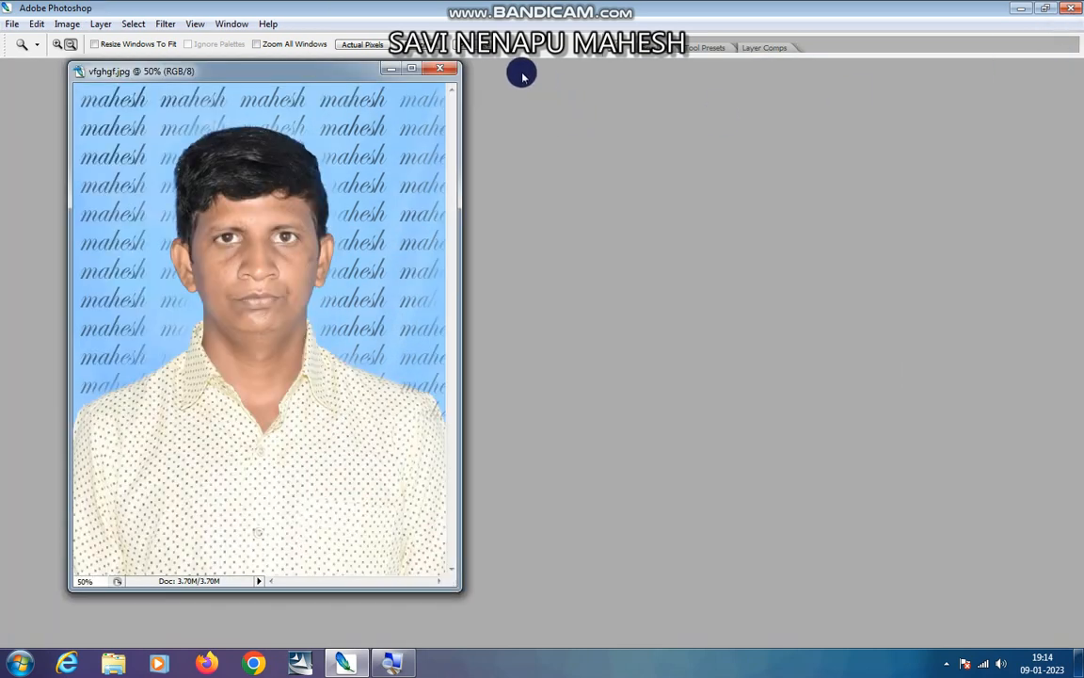
left_click(438, 67)
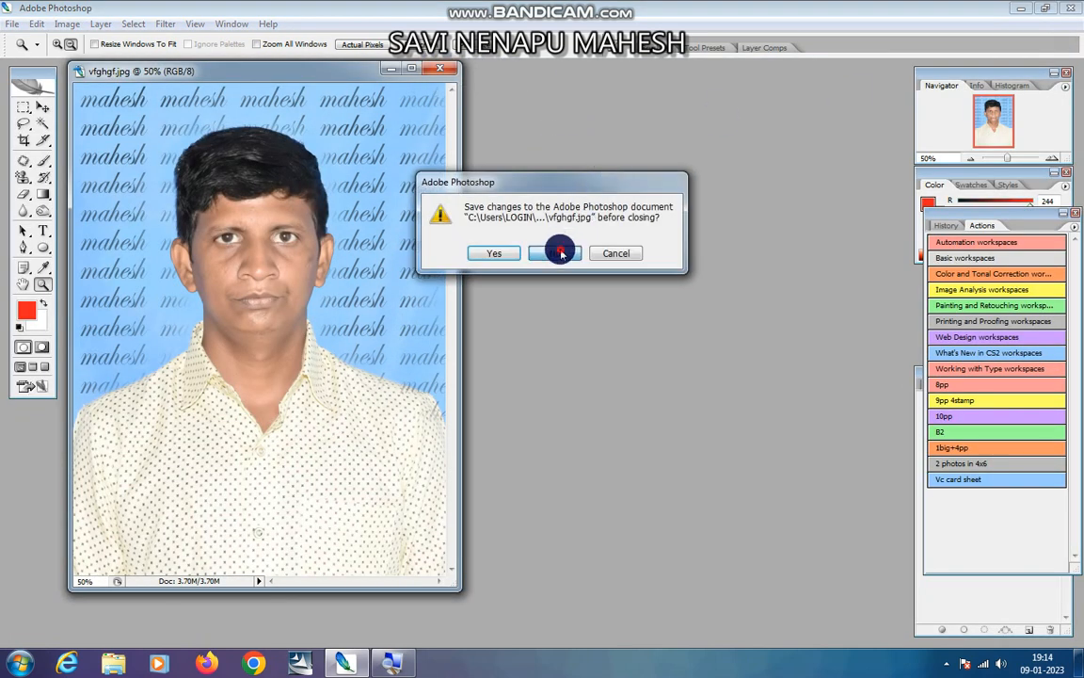
left_click(561, 253)
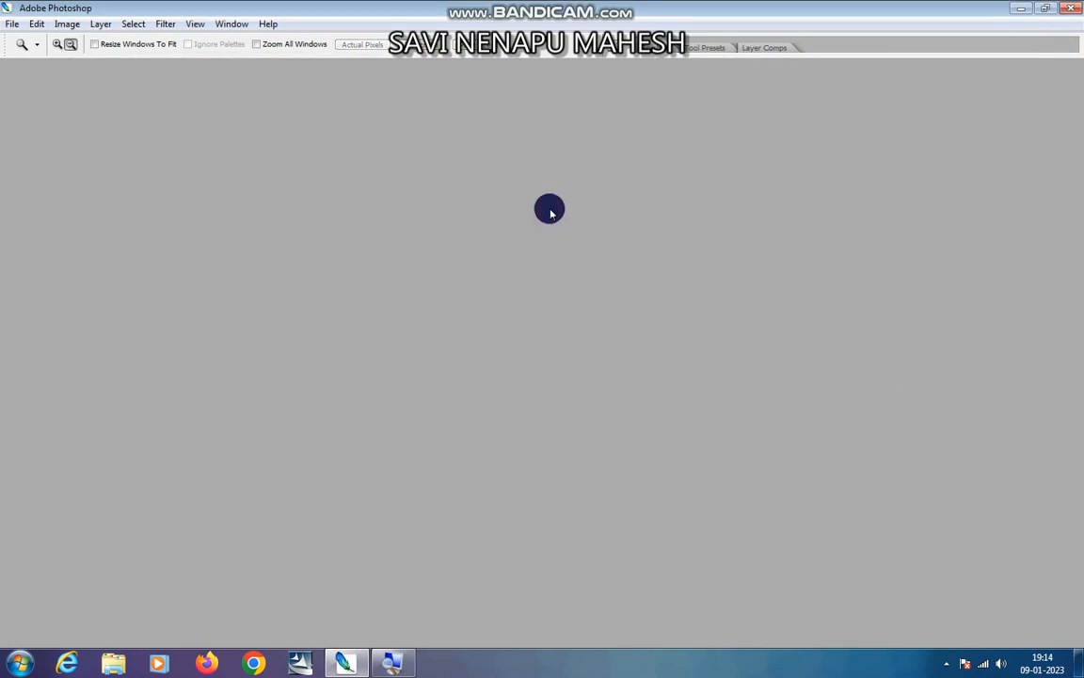
Minimize Photoshop to return to the desktop and show the hidden notification area icons.
left_click(1030, 10)
right_click(676, 148)
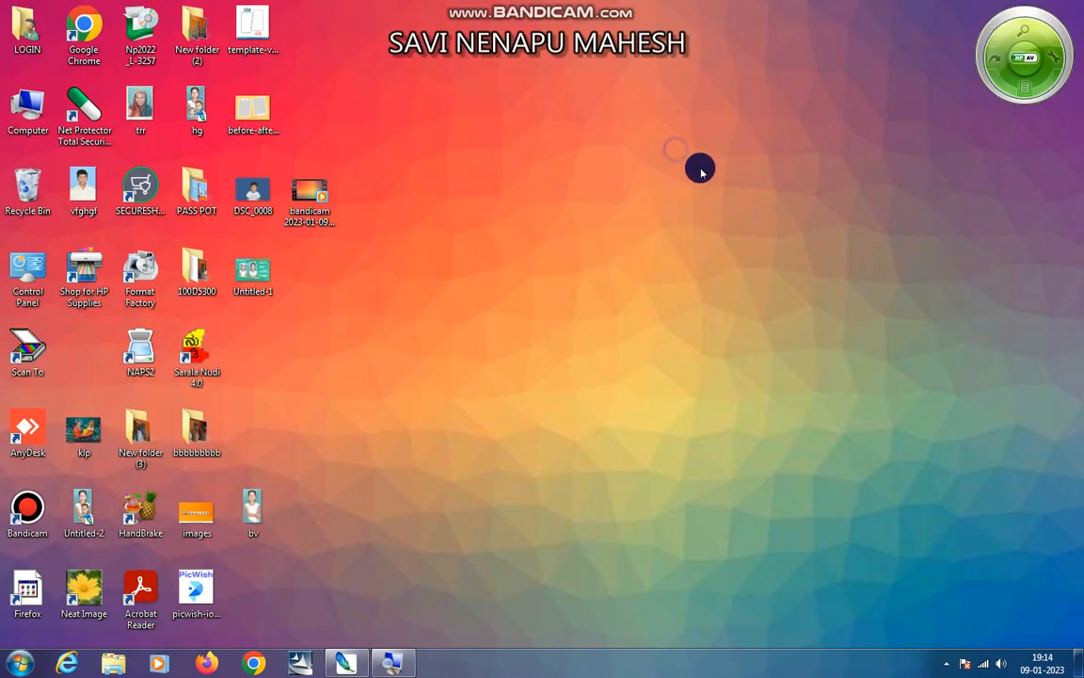
left_click(716, 187)
left_click(944, 662)
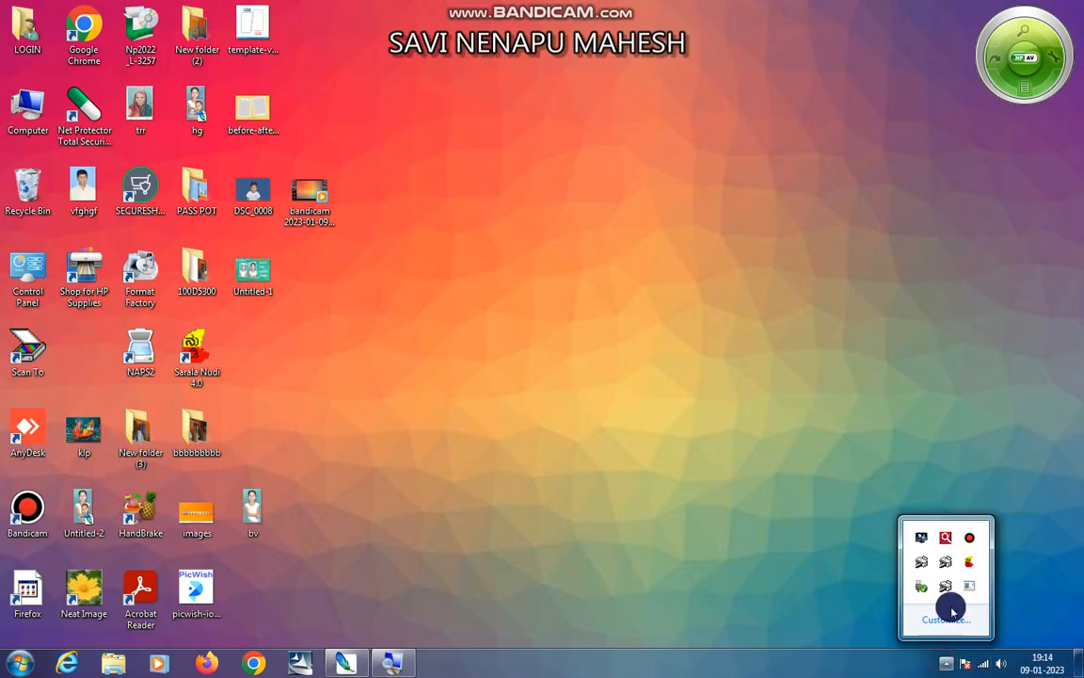